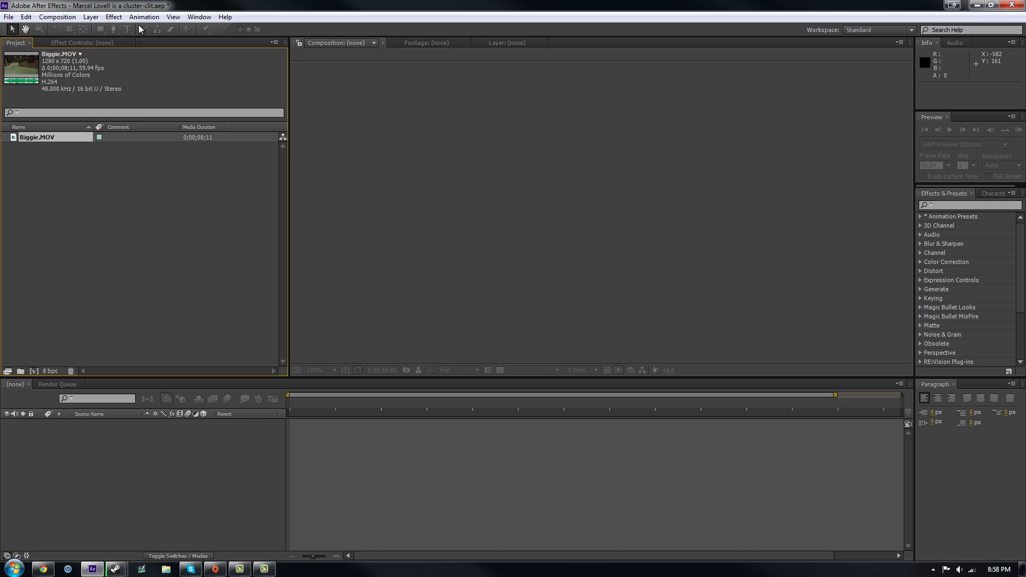
# Create a new composition from the Biggie.MOV footage
pyautogui.click(168, 8)
pyautogui.click(165, 338)
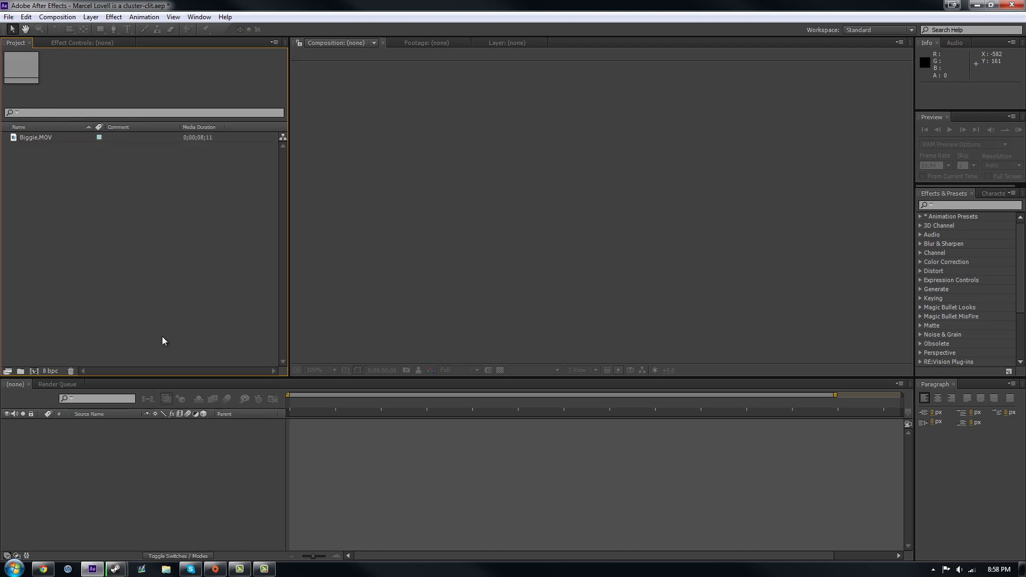
pyautogui.click(30, 140)
pyautogui.click(9, 16)
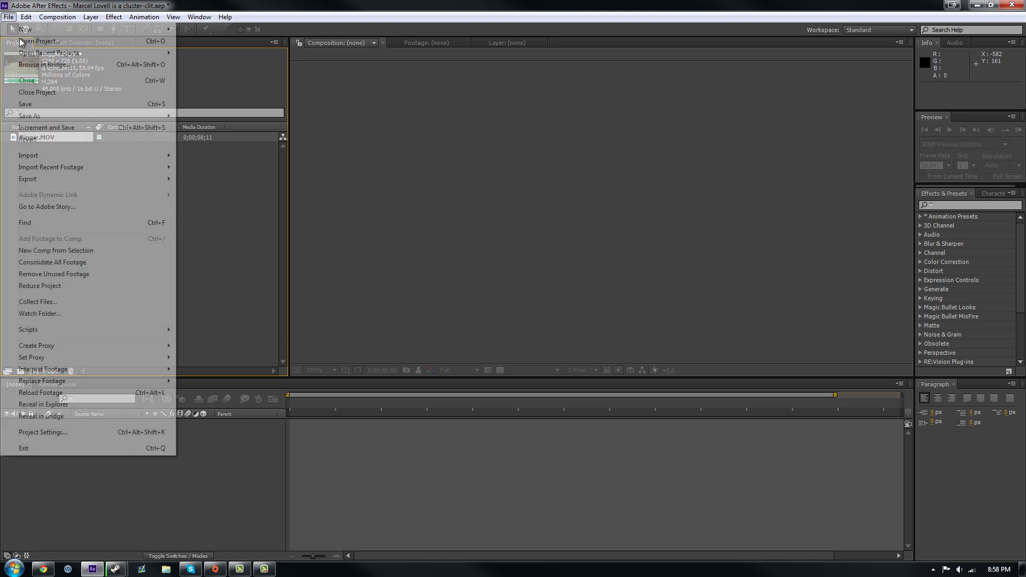
pyautogui.click(232, 291)
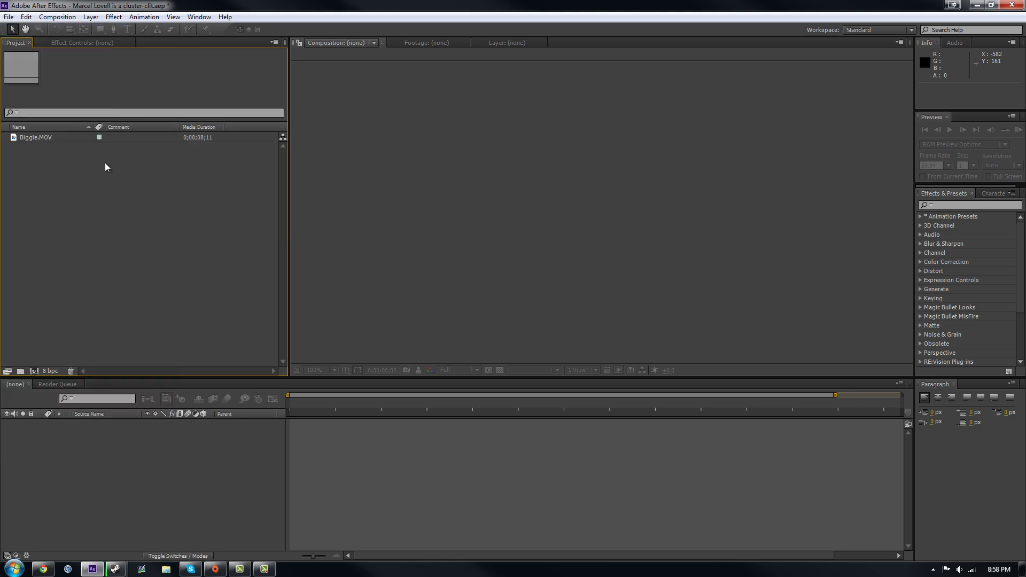
pyautogui.moveTo(20, 136); pyautogui.dragTo(35, 372)
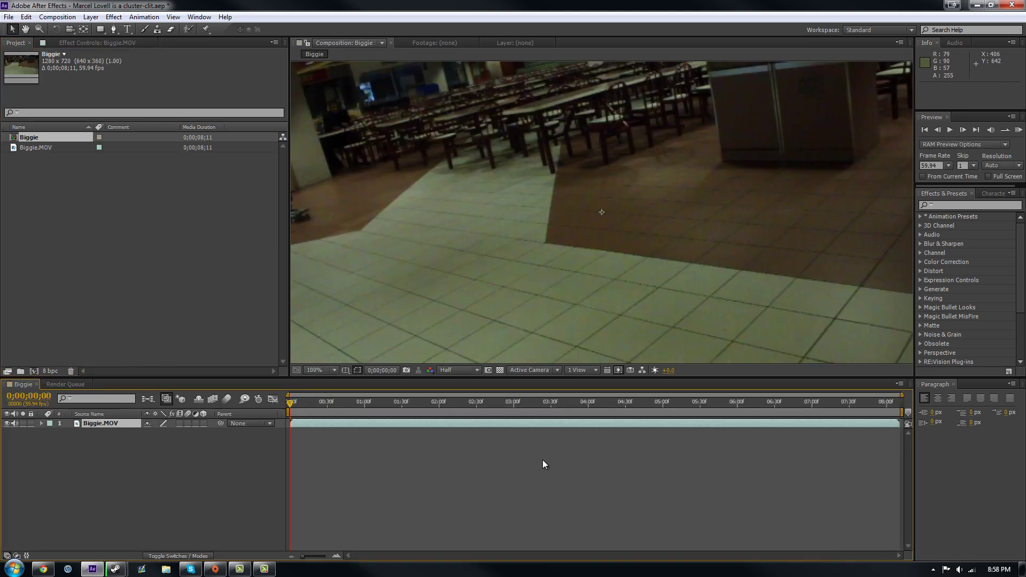
# Set the Biggie composition's duration to 0;00;18;11 in Composition Settings
pyautogui.rightClick(34, 138)
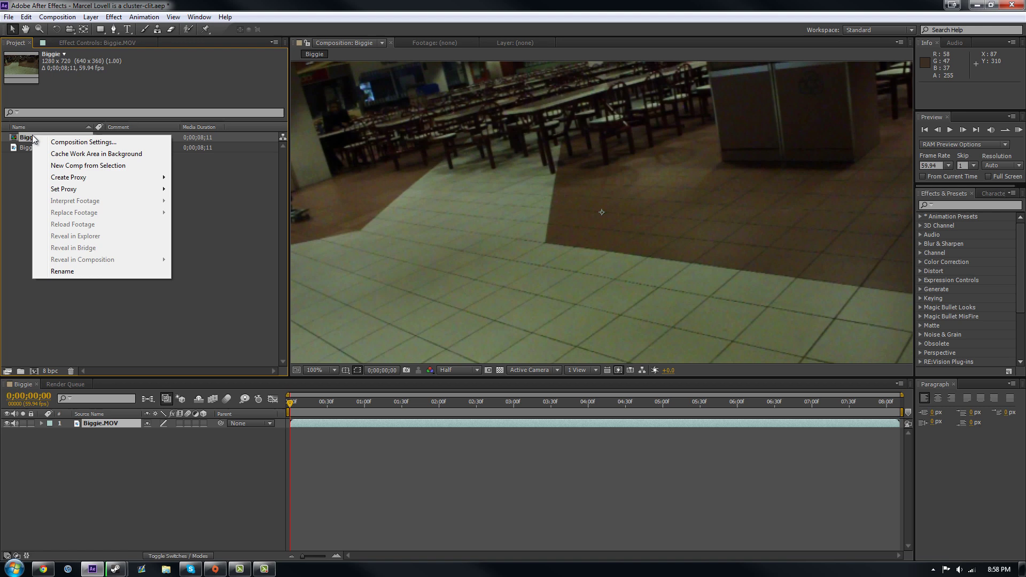
pyautogui.click(63, 142)
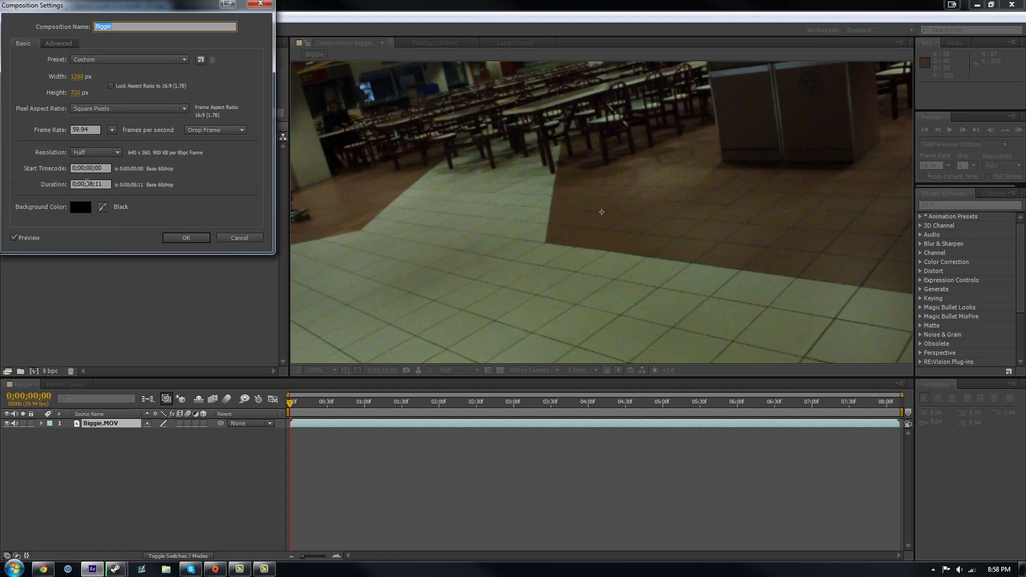
pyautogui.click(91, 184)
pyautogui.write('3111311')
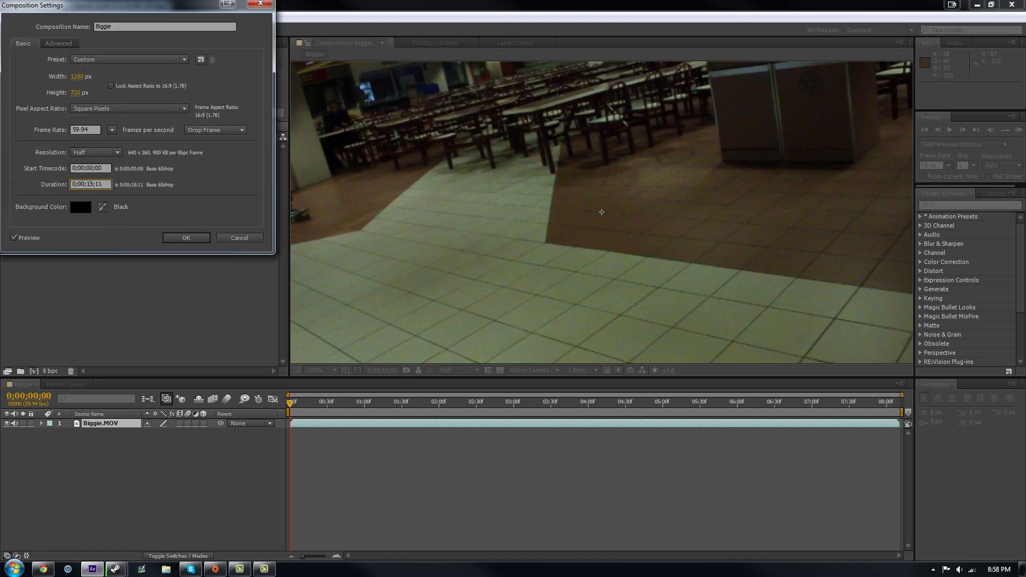
pyautogui.click(197, 236)
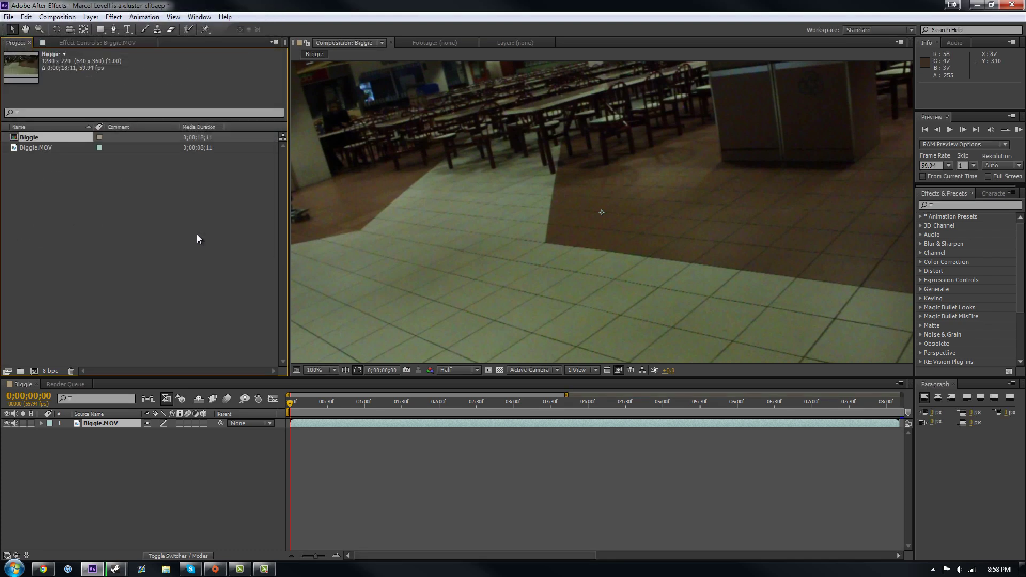
# Bring the start of the timeline into view and select the Biggie.MOV layer
pyautogui.click(748, 473)
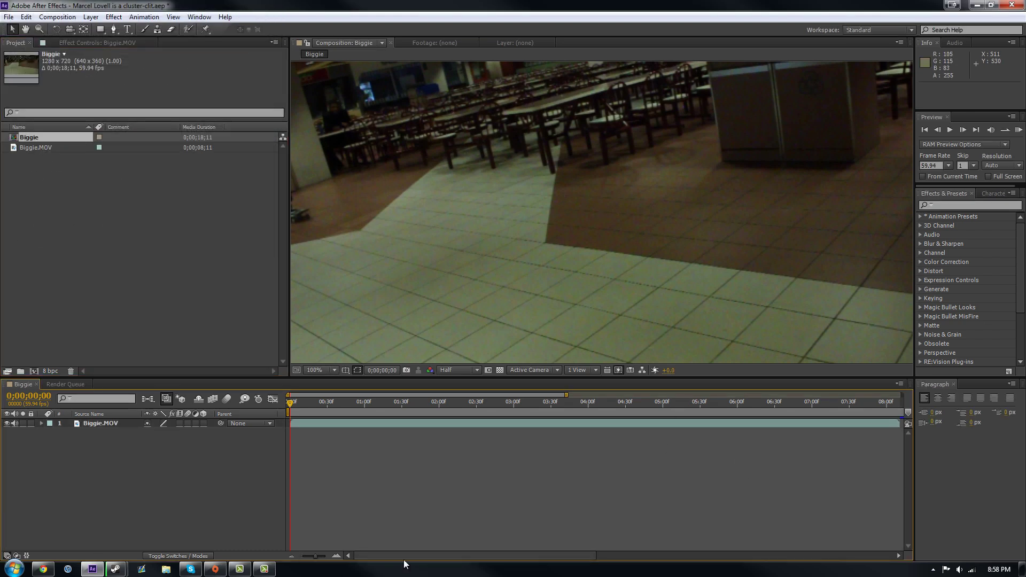
pyautogui.moveTo(438, 556); pyautogui.dragTo(712, 556)
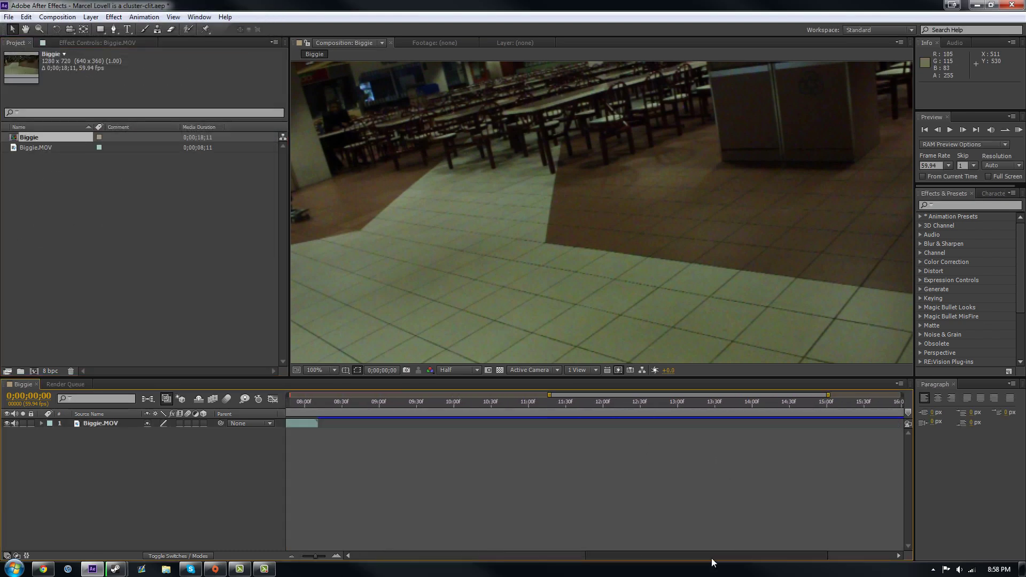
pyautogui.click(533, 555)
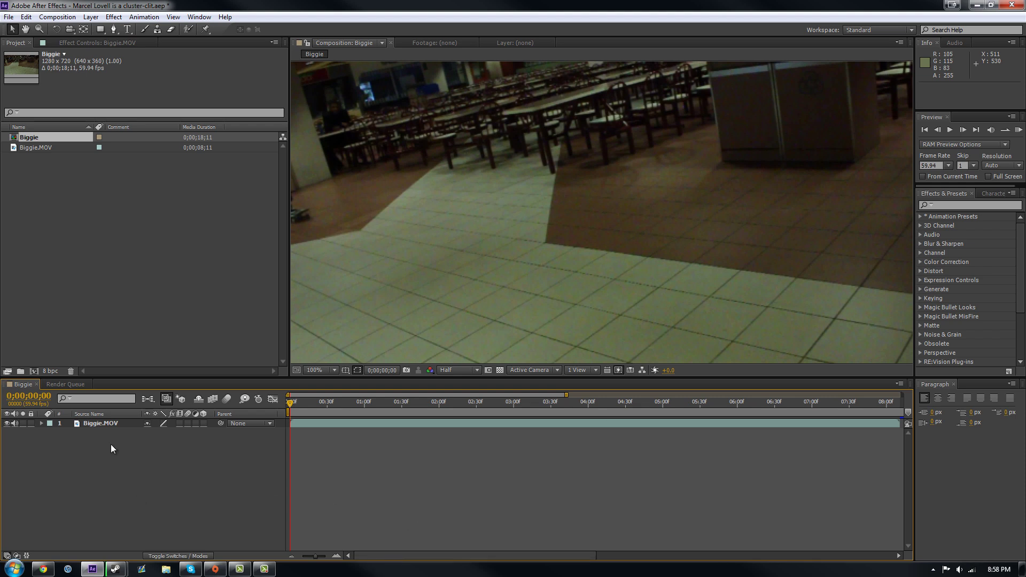
pyautogui.click(111, 423)
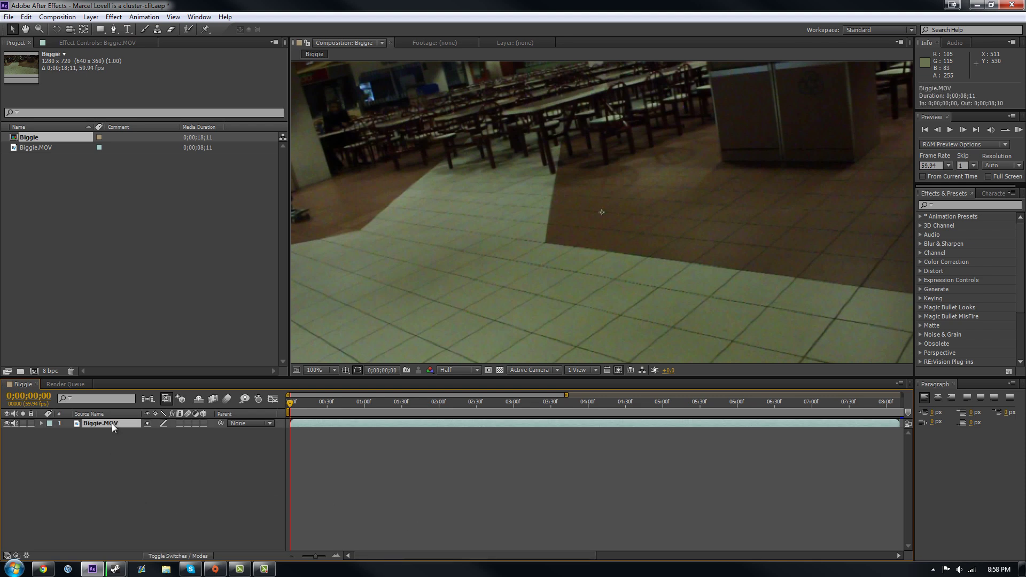
# Apply Twixtor Pro to the clip with an Input Frame Rate of 59.94
pyautogui.click(113, 17)
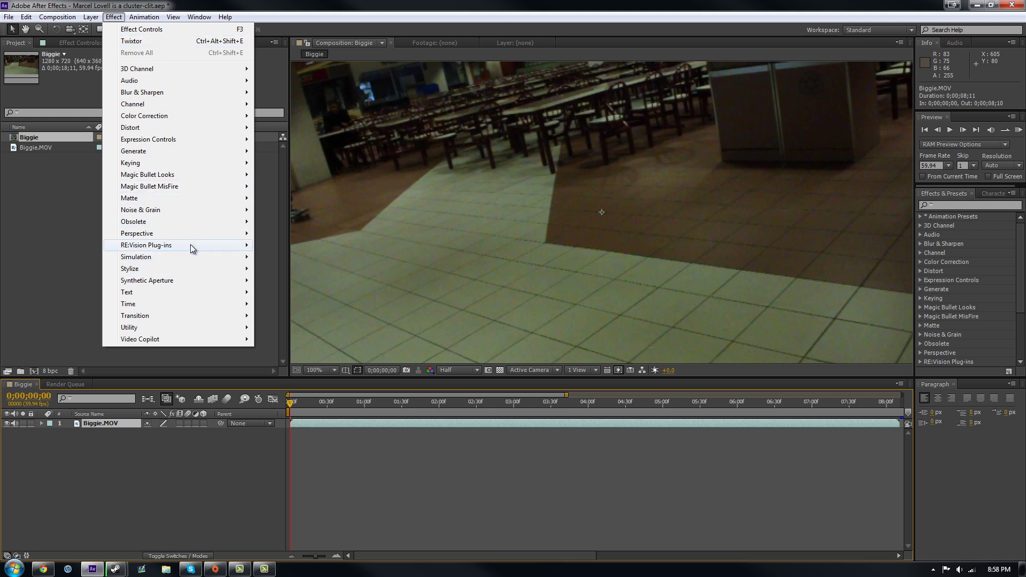
pyautogui.moveTo(193, 249)
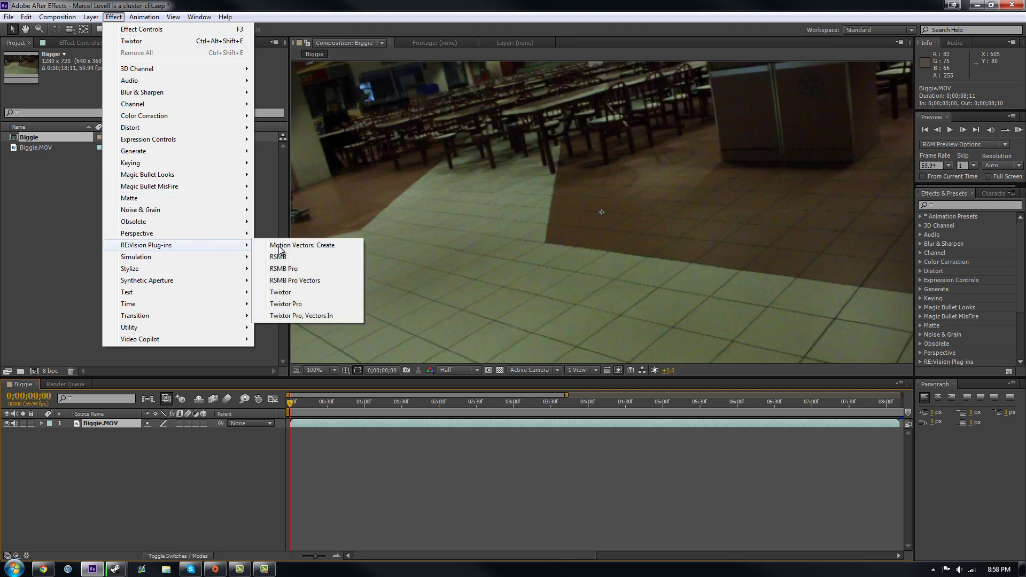
pyautogui.click(310, 294)
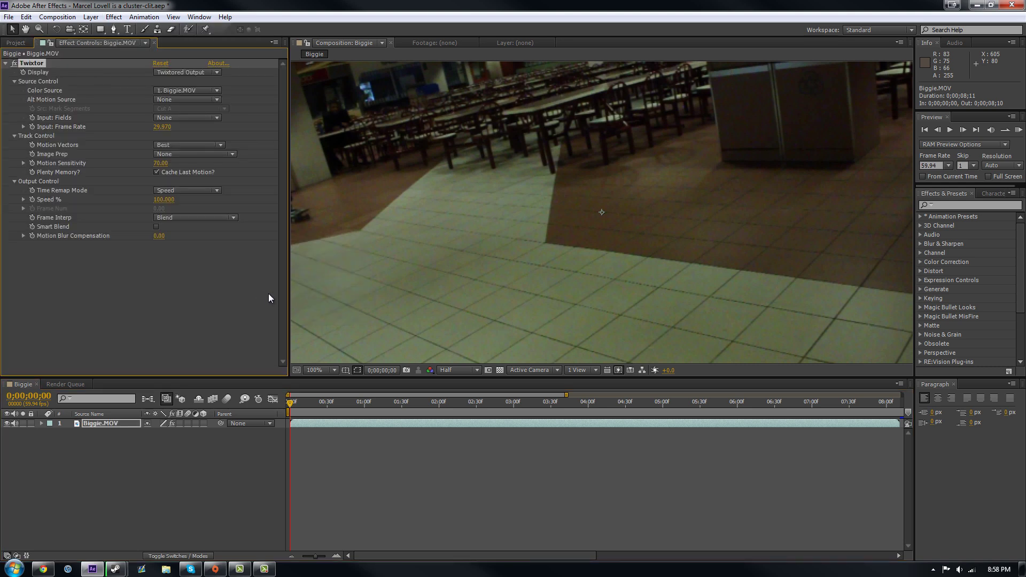
pyautogui.click(171, 127)
pyautogui.write('59.94')
pyautogui.click(134, 319)
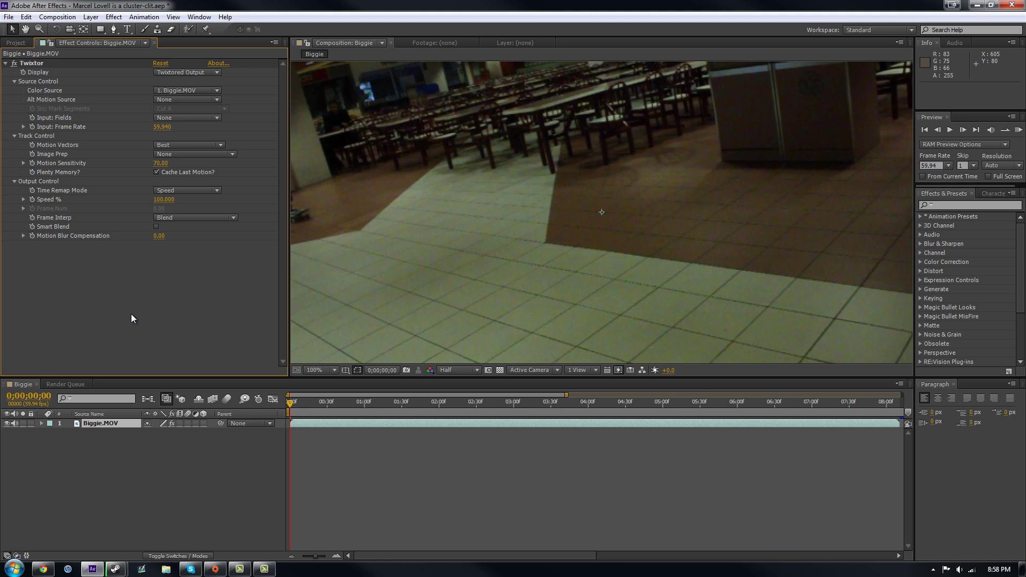
# Set Twixtor's Image Prep to Contrast/Edge Enhance and Frame Interp to Motion Weighted Blend
pyautogui.click(199, 155)
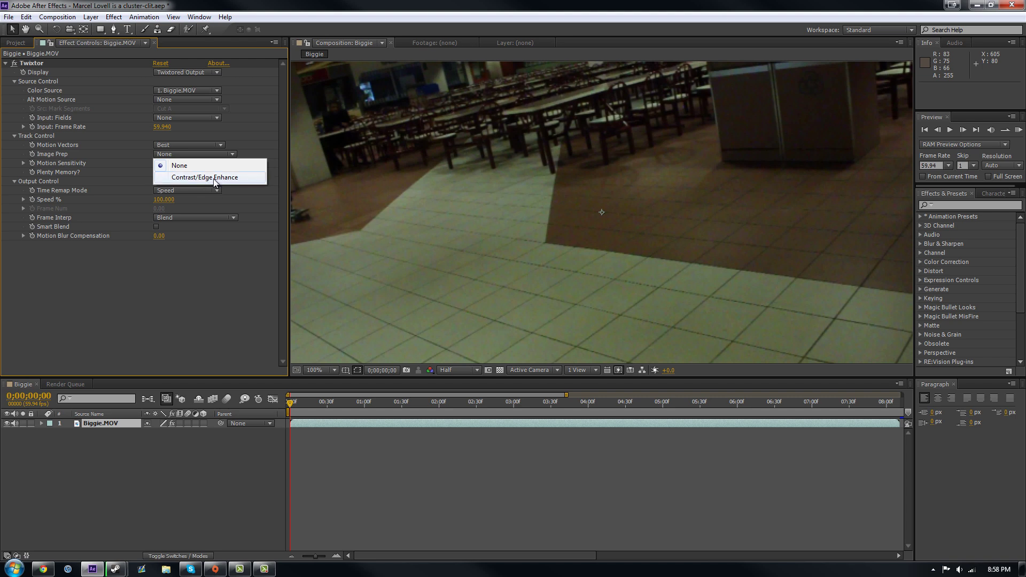
pyautogui.click(218, 177)
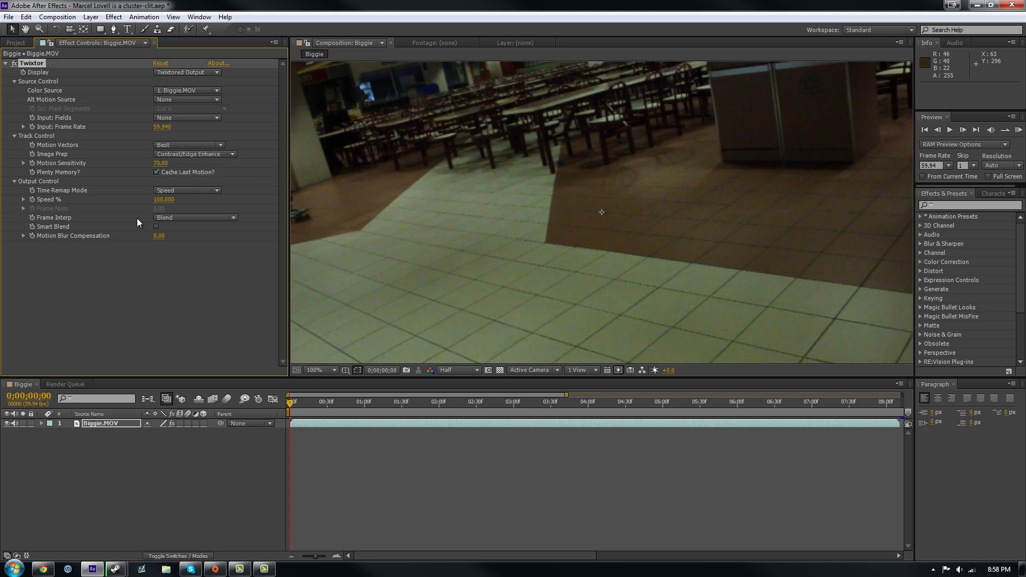
pyautogui.click(176, 218)
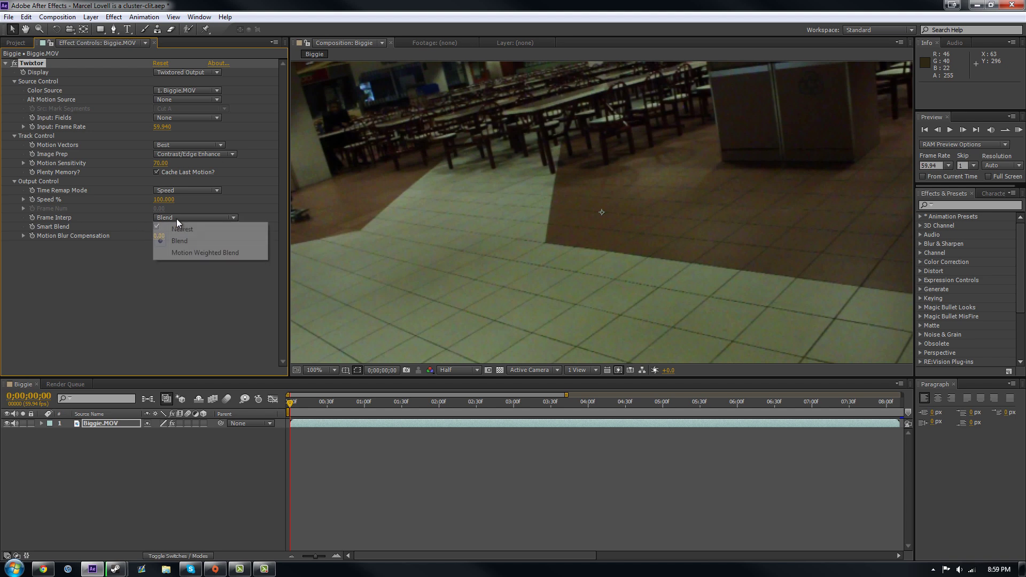
pyautogui.click(243, 254)
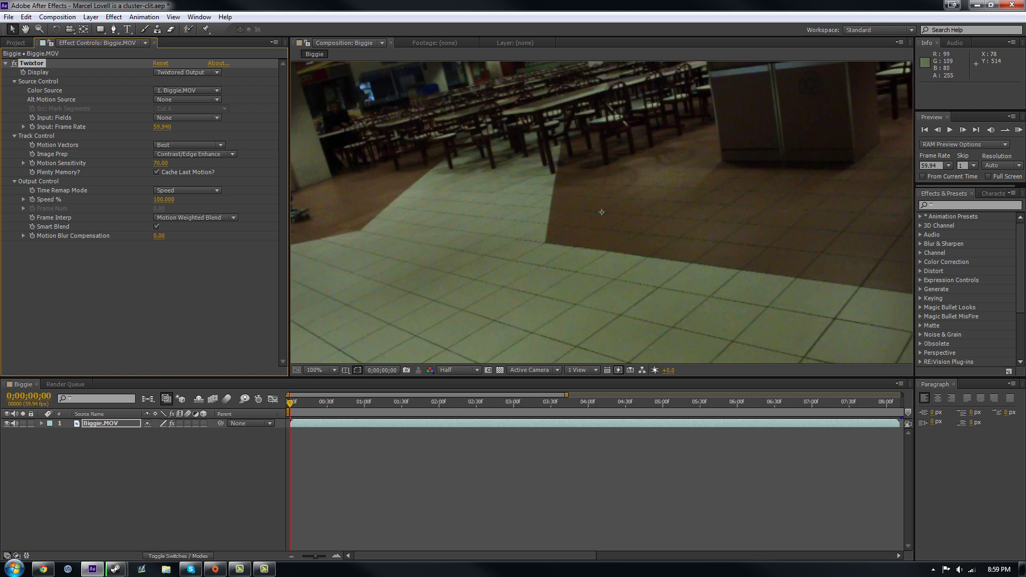
# Collapse the Twixtor settings, dismiss the chat popup, and select the Biggie.MOV layer
pyautogui.click(5, 63)
pyautogui.click(428, 456)
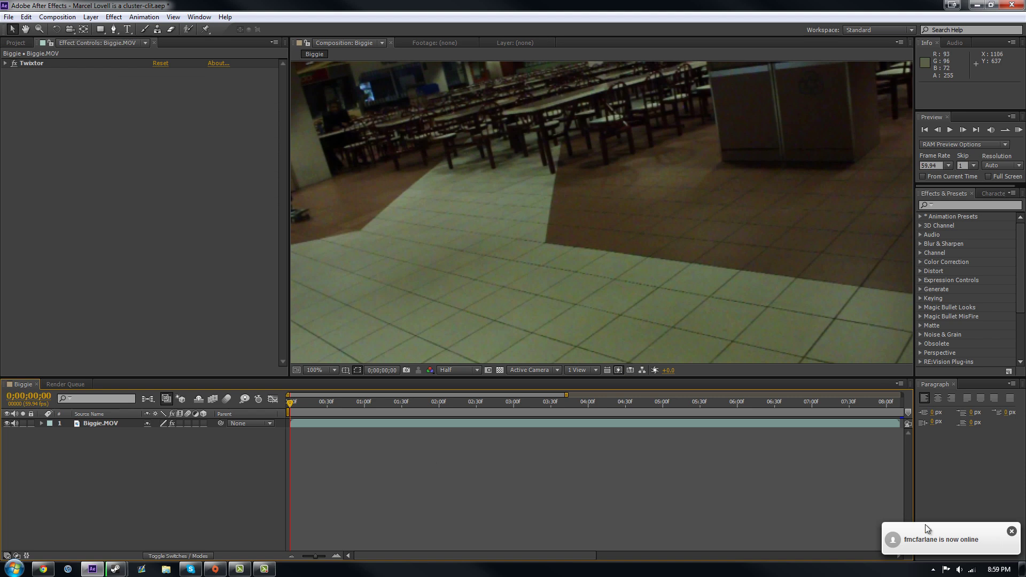
pyautogui.click(1011, 531)
pyautogui.click(669, 512)
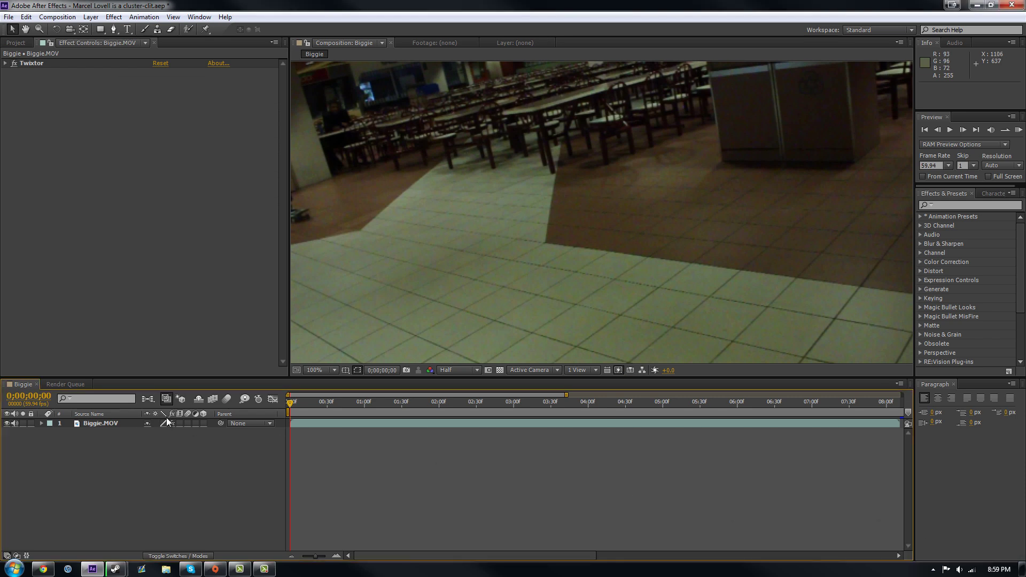
pyautogui.click(114, 425)
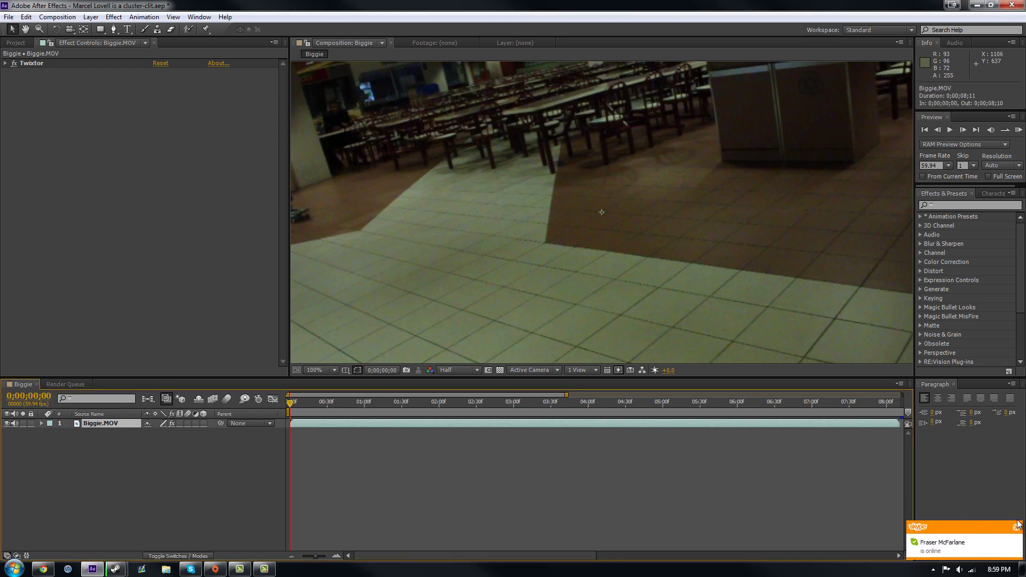
pyautogui.click(427, 466)
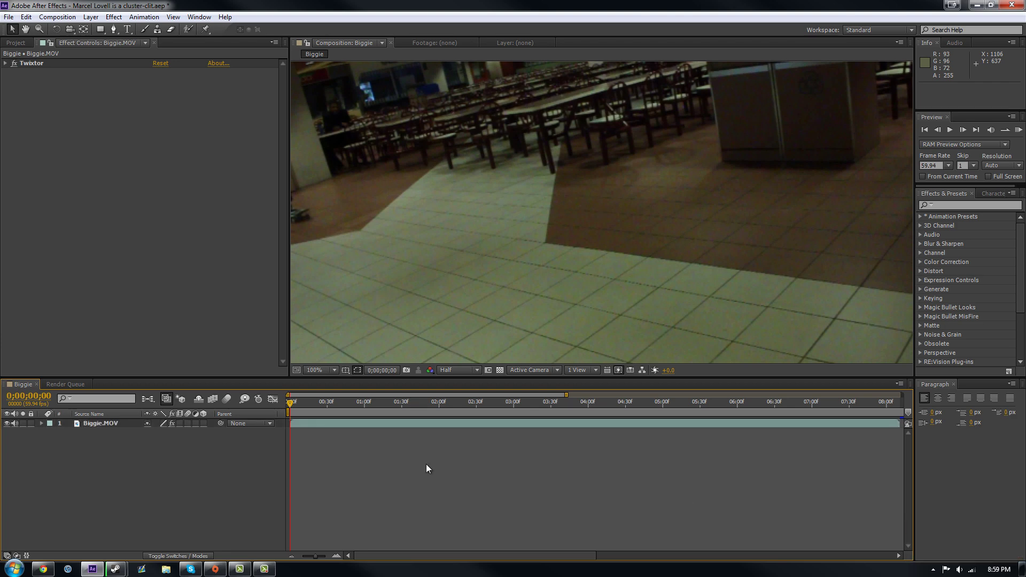
# Pre-compose Biggie.MOV as Biggie.MOV Comp 1, moving all attributes into it
pyautogui.rightClick(93, 422)
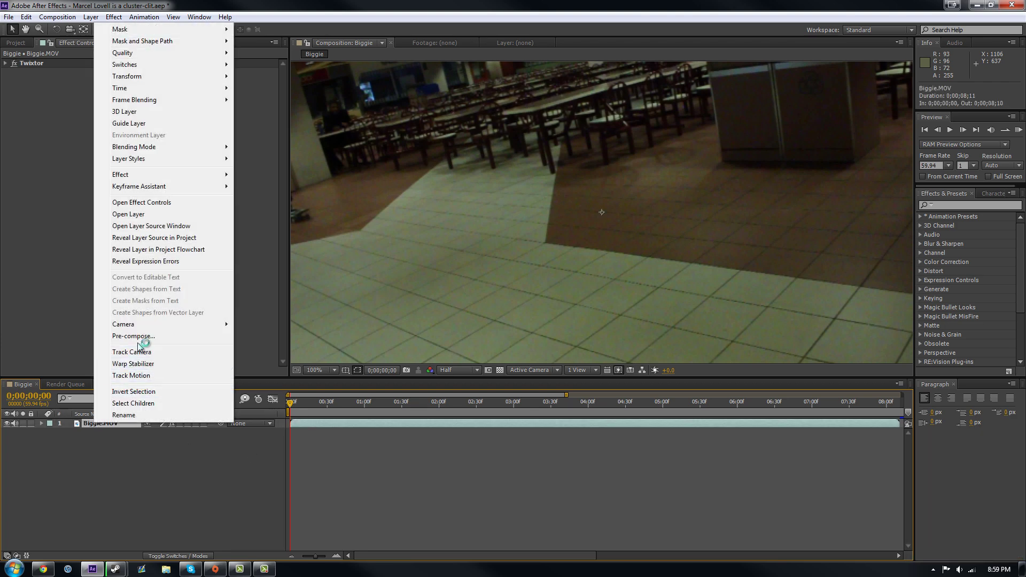
pyautogui.click(140, 336)
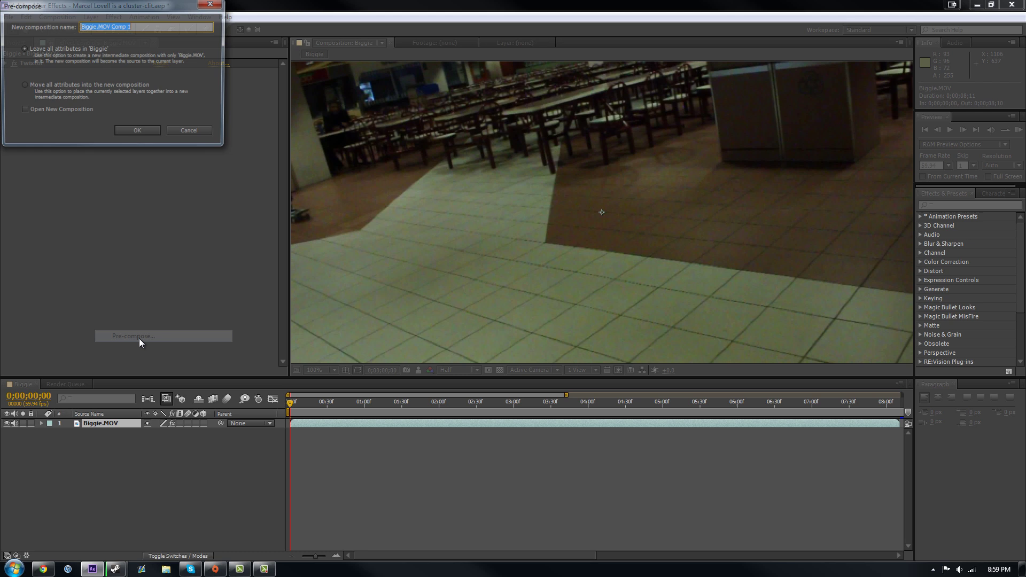
pyautogui.click(60, 86)
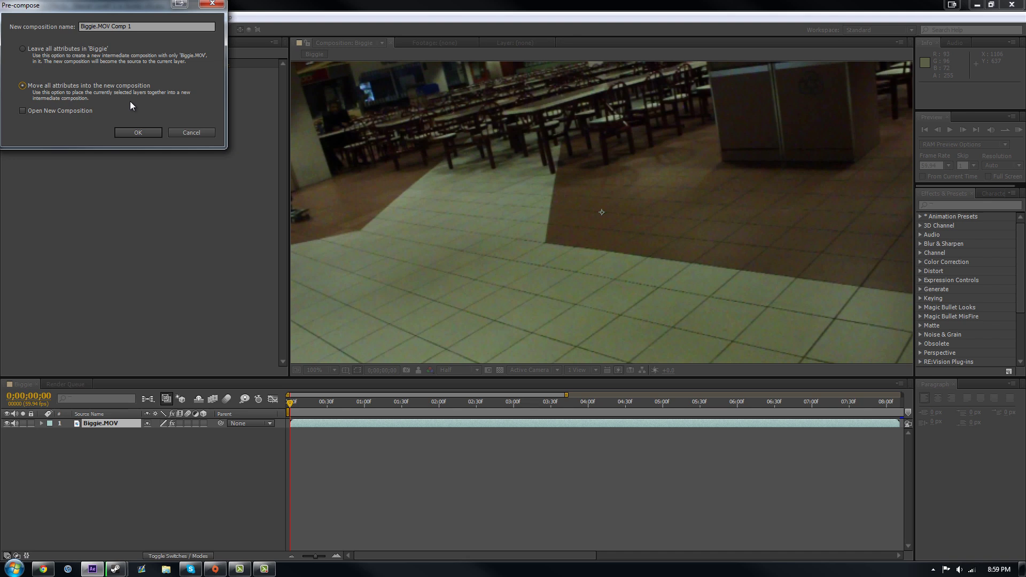
pyautogui.click(138, 133)
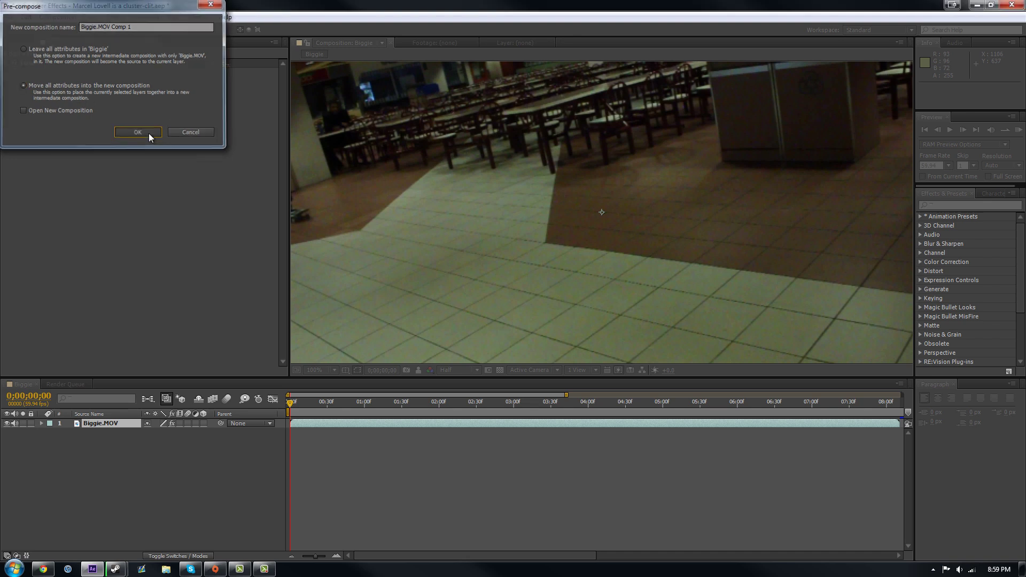
# Scrub through the clip between about 0;00;02;18 and 0;00;03;08 to review the trick
pyautogui.click(245, 459)
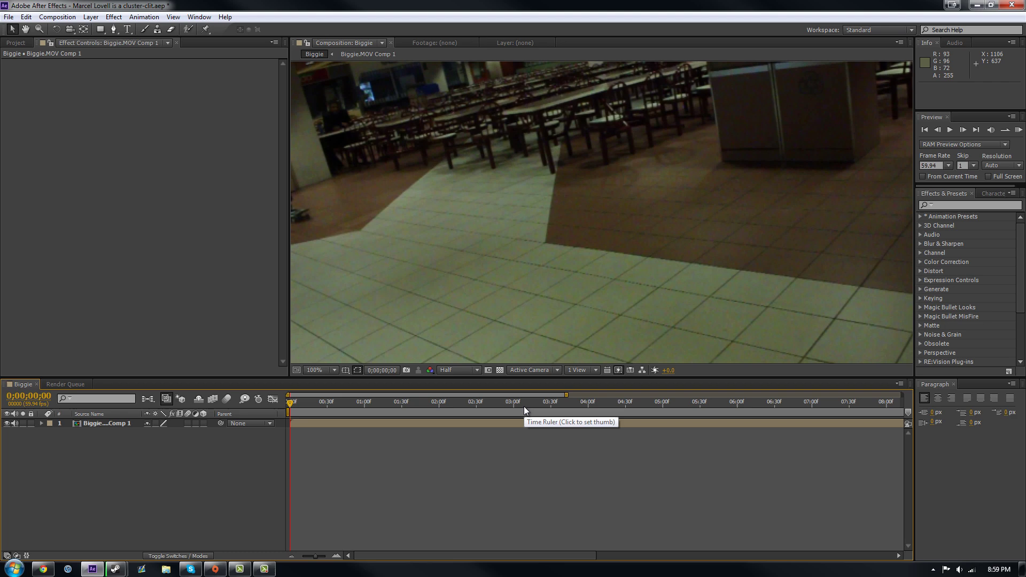
pyautogui.click(524, 405)
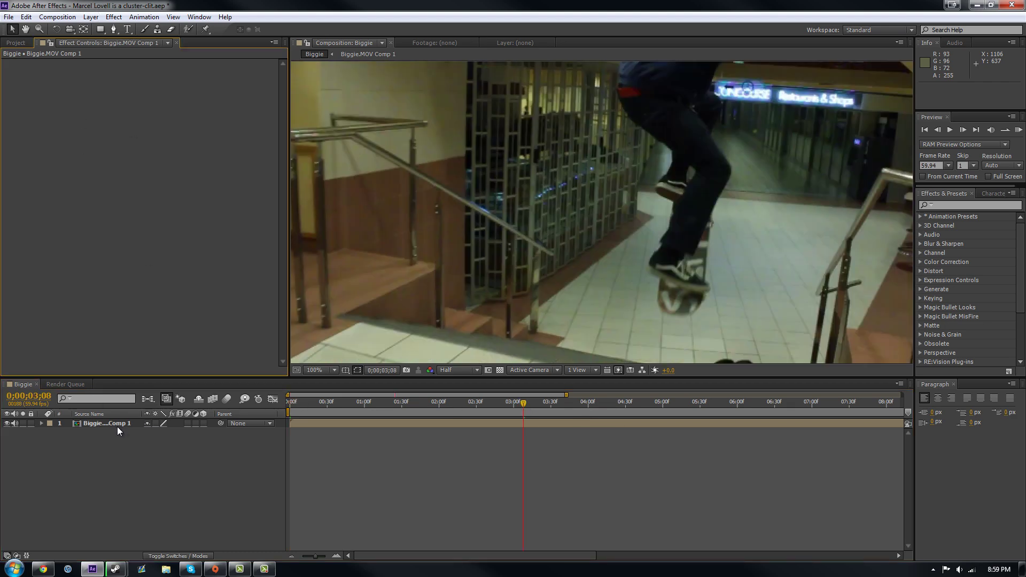
pyautogui.moveTo(122, 424); pyautogui.dragTo(656, 449)
pyautogui.moveTo(523, 405); pyautogui.dragTo(500, 405)
pyautogui.click(536, 422)
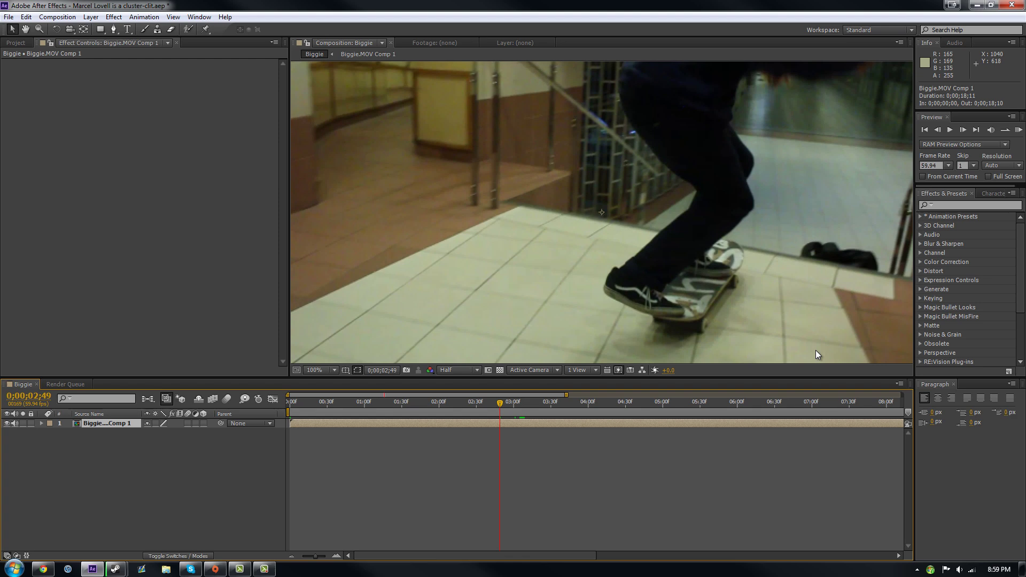
pyautogui.rightClick(547, 426)
pyautogui.click(499, 430)
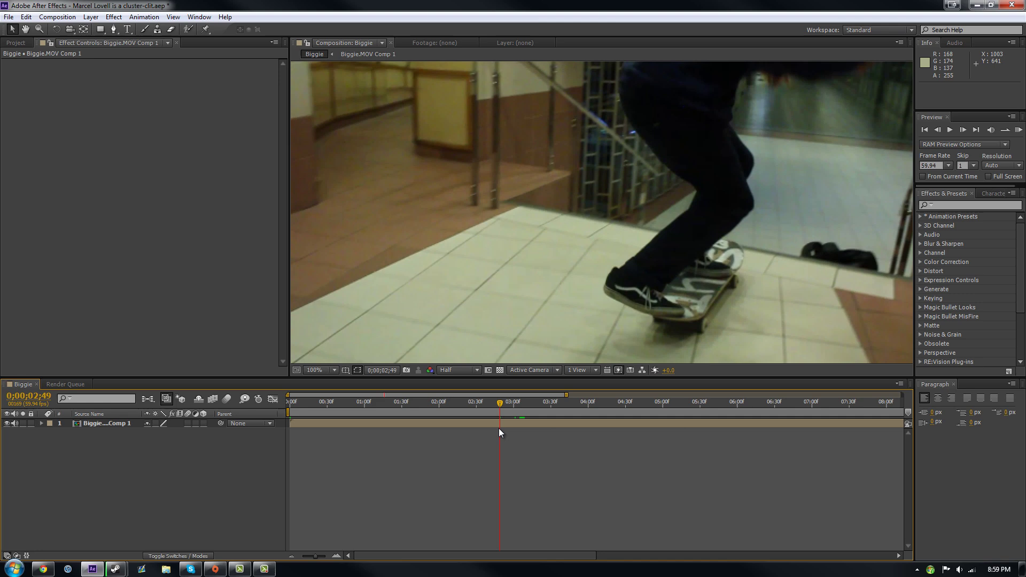
pyautogui.moveTo(499, 406); pyautogui.dragTo(463, 415)
# Set the viewer magnification to Fit and scrub back to 0;00;01;43
pyautogui.click(325, 370)
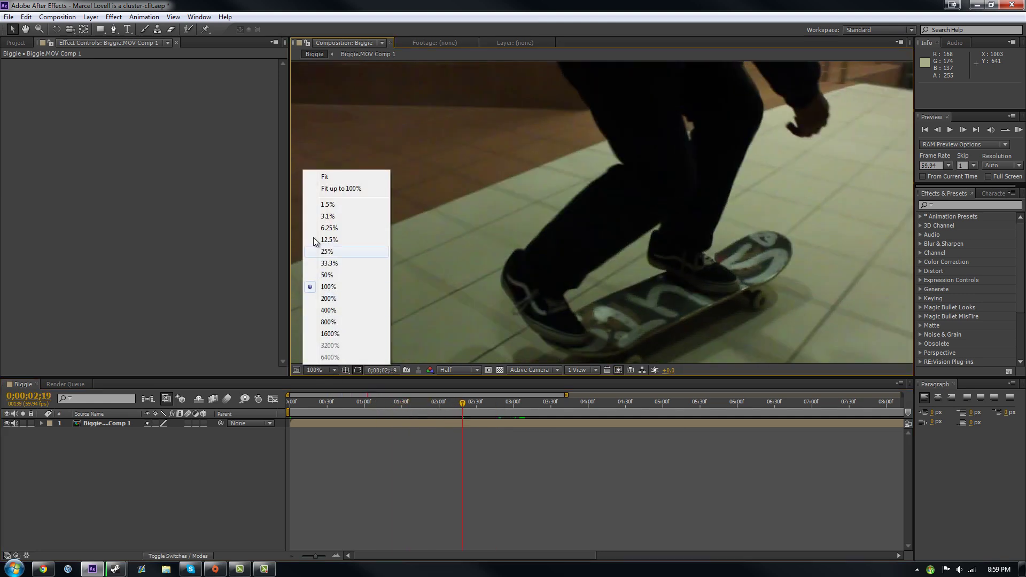
pyautogui.click(334, 185)
pyautogui.click(447, 422)
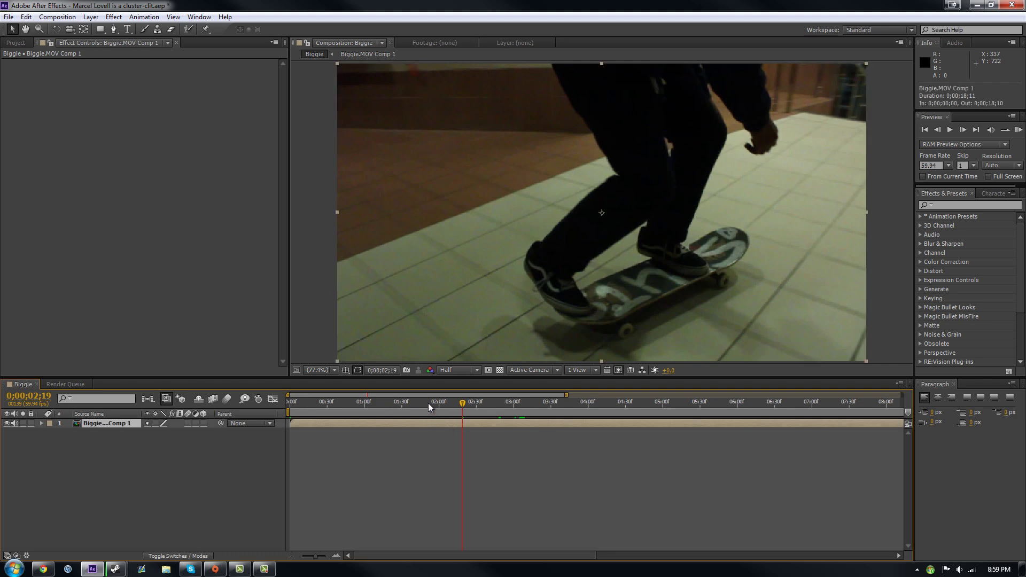
pyautogui.moveTo(461, 404); pyautogui.dragTo(417, 408)
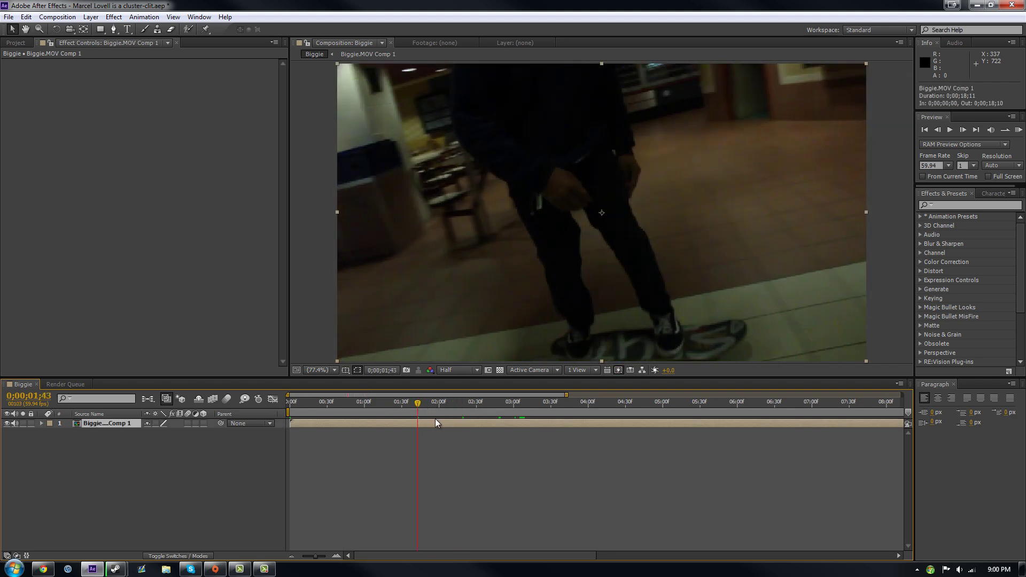
# Enable time remapping on Biggie.MOV Comp 1 and add a Time Remap keyframe at 0;00;02;59
pyautogui.rightClick(438, 422)
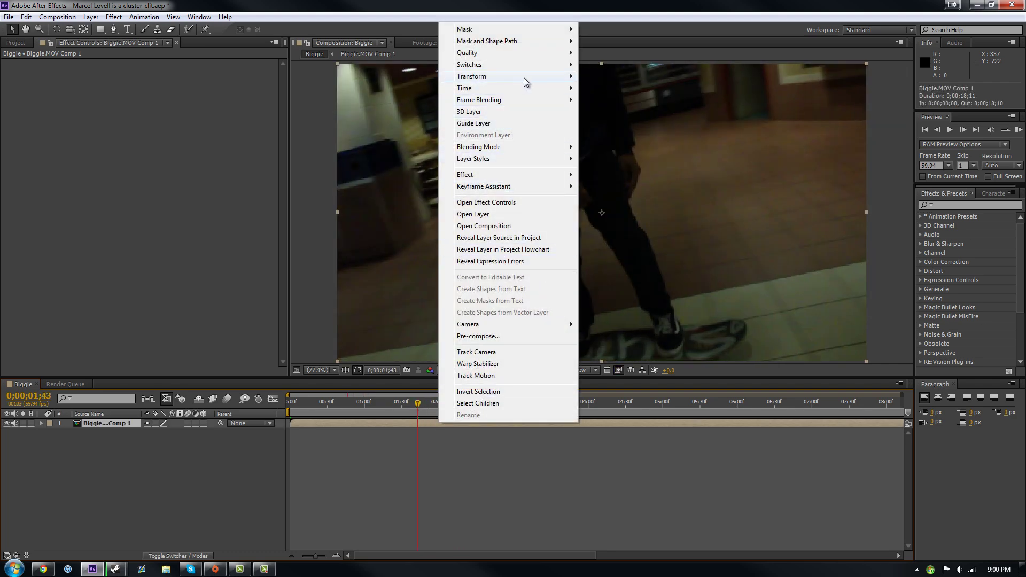
pyautogui.moveTo(529, 88)
pyautogui.click(618, 88)
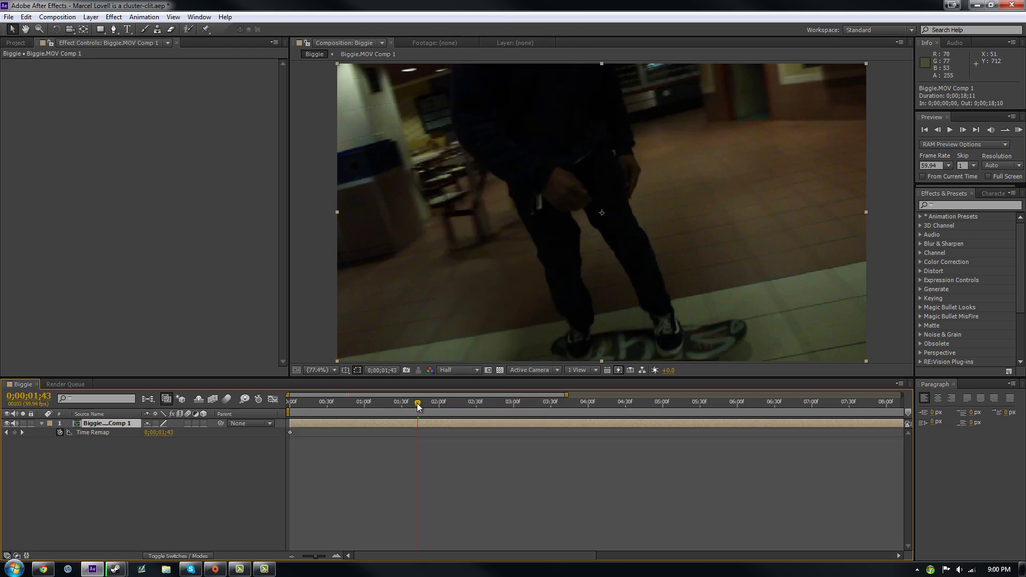
pyautogui.moveTo(418, 406); pyautogui.dragTo(511, 409)
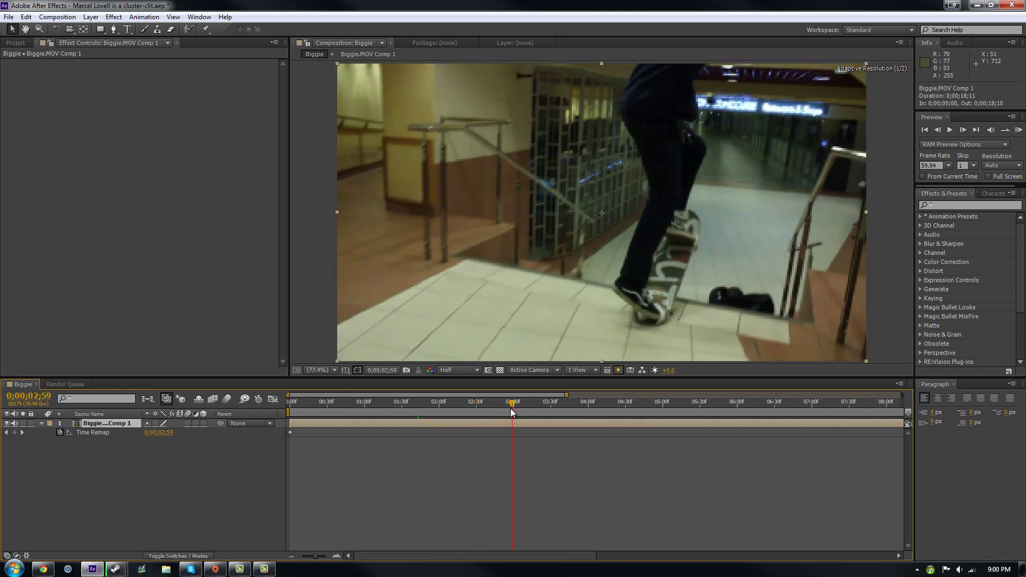
pyautogui.click(14, 432)
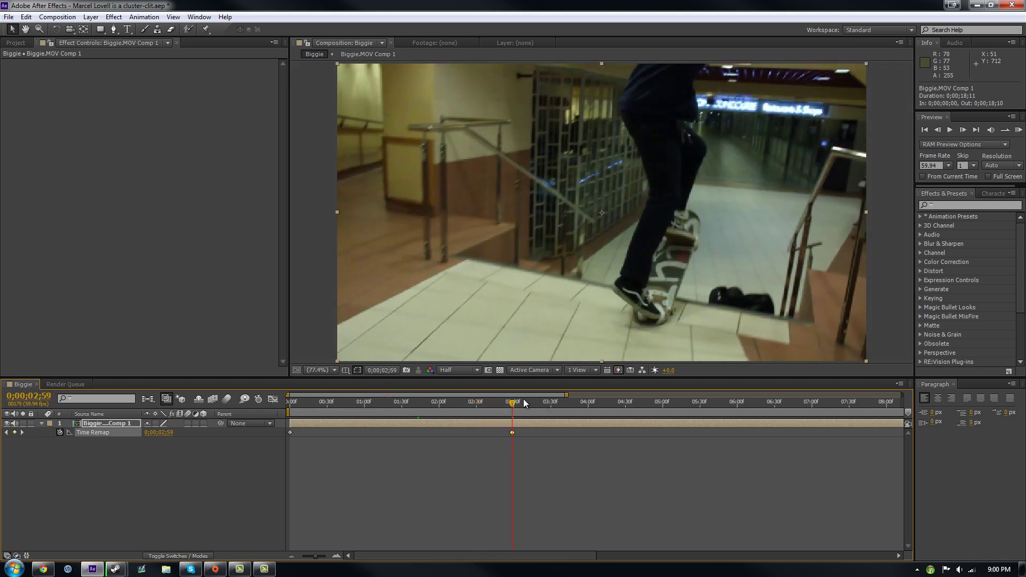
pyautogui.moveTo(511, 400); pyautogui.dragTo(560, 404)
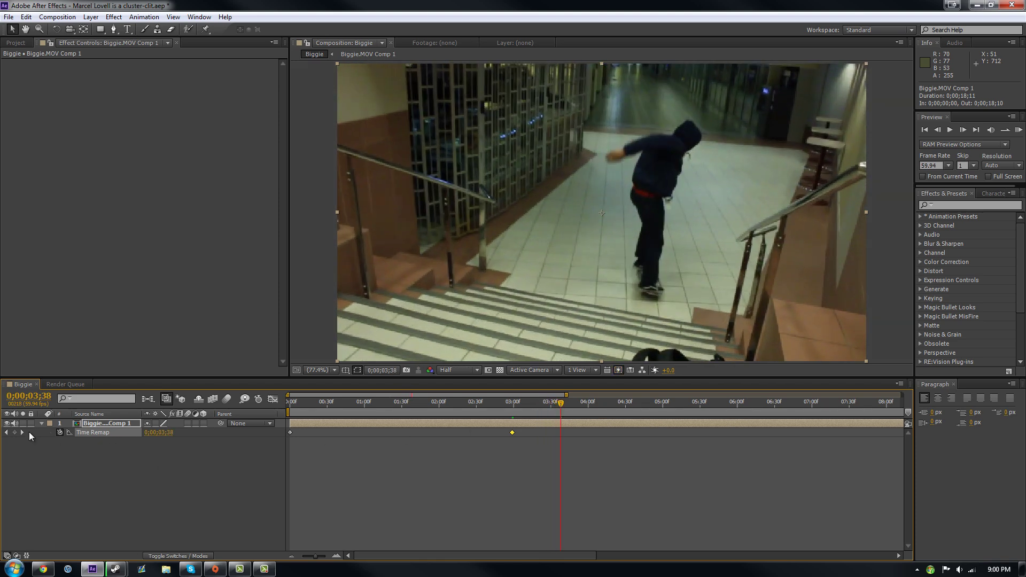
# Advance the current time past 0;00;06;01 to about 0;00;08;03
pyautogui.moveTo(565, 404); pyautogui.dragTo(853, 417)
pyautogui.moveTo(581, 557); pyautogui.dragTo(614, 568)
pyautogui.moveTo(702, 406); pyautogui.dragTo(746, 411)
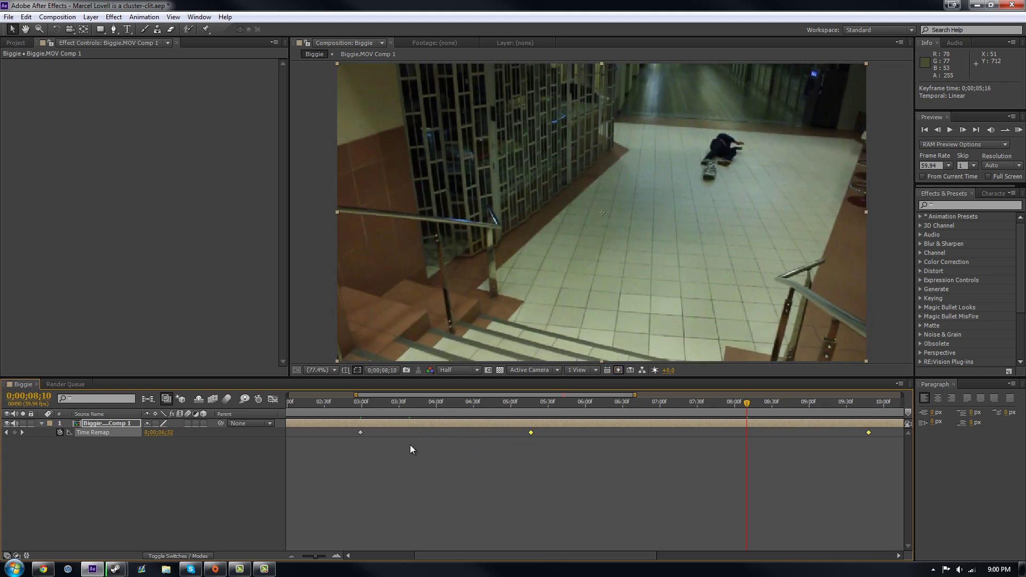
pyautogui.click(273, 399)
pyautogui.click(459, 508)
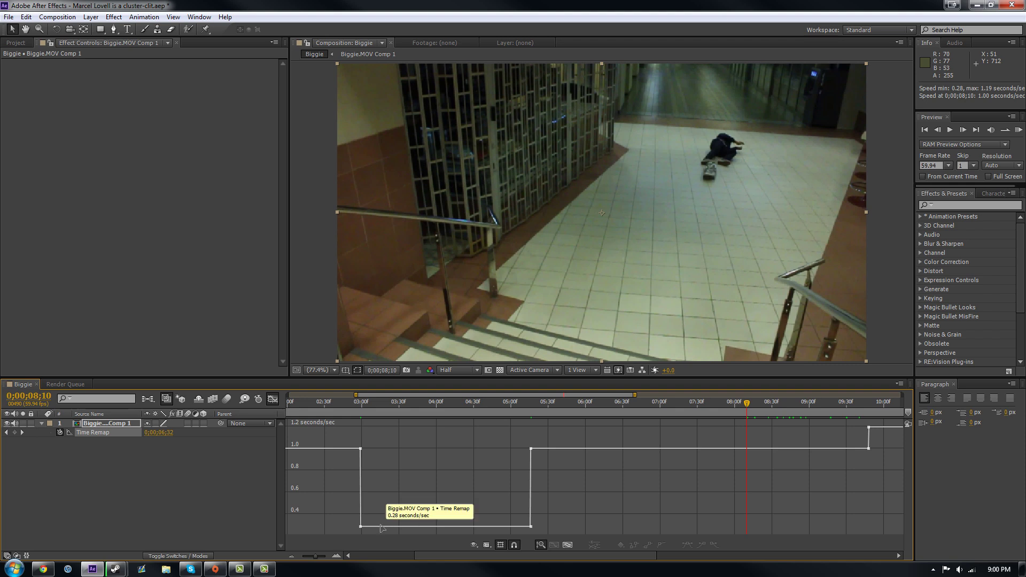
pyautogui.doubleClick(443, 526)
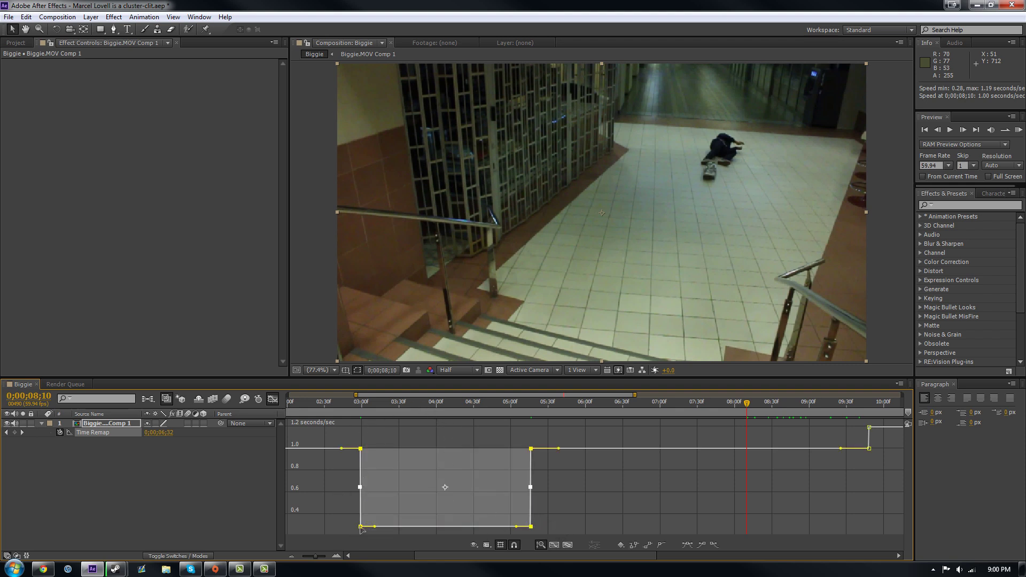
pyautogui.click(409, 396)
pyautogui.click(360, 410)
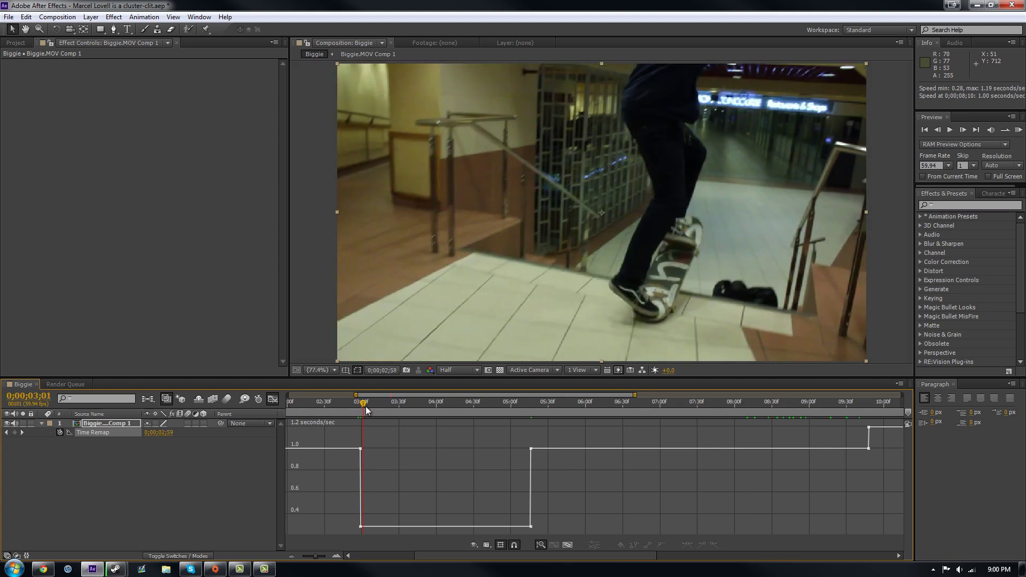
pyautogui.moveTo(359, 409); pyautogui.dragTo(450, 417)
# Raise the dip's keyframes and lengthen their influence to ease the slowdown near 0.11 seconds/sec
pyautogui.moveTo(375, 527)
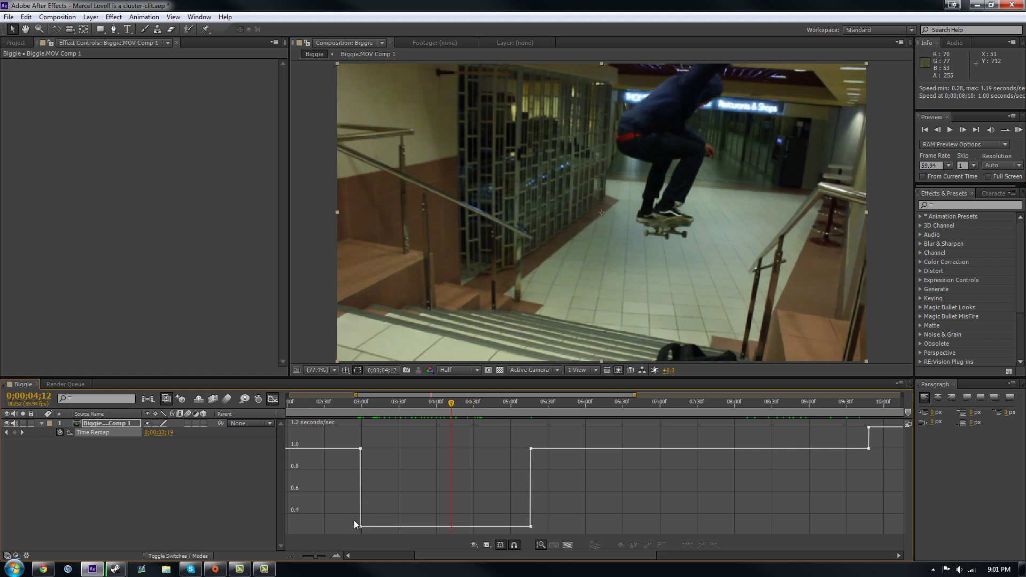
pyautogui.click(361, 526)
pyautogui.moveTo(361, 528)
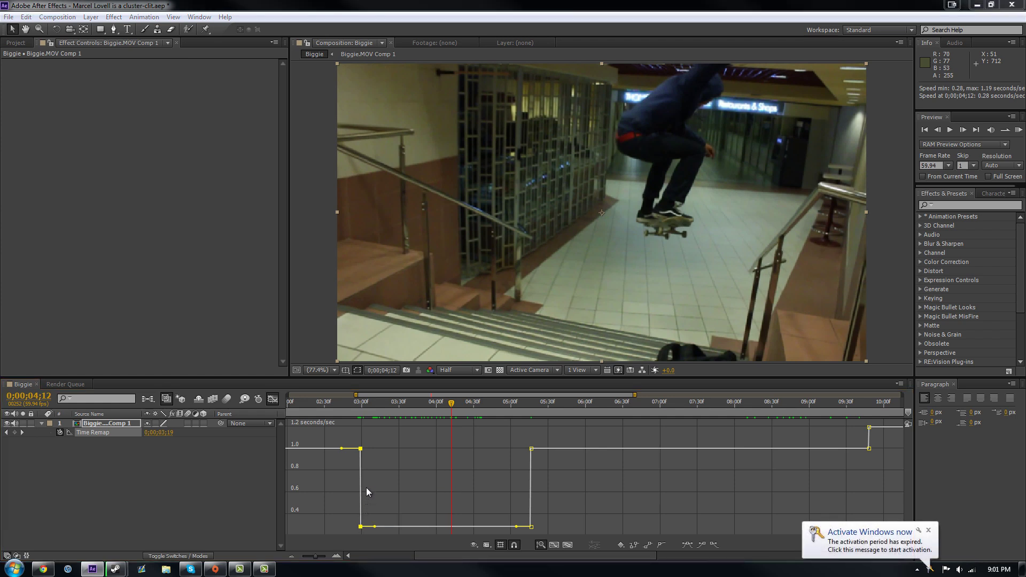
pyautogui.moveTo(362, 526); pyautogui.dragTo(371, 447)
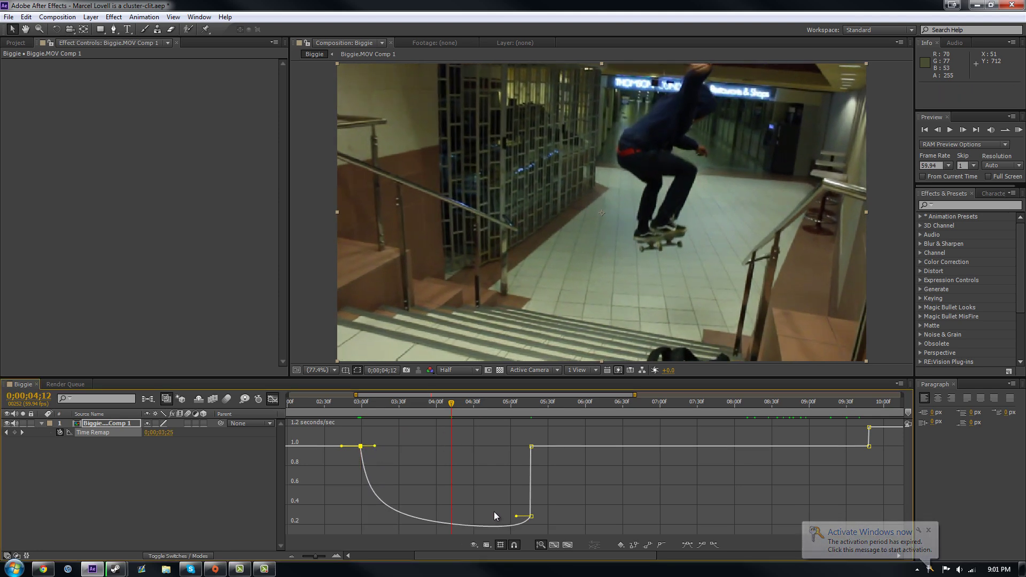
pyautogui.moveTo(533, 519); pyautogui.dragTo(513, 448)
pyautogui.moveTo(377, 447); pyautogui.dragTo(379, 446)
pyautogui.click(419, 481)
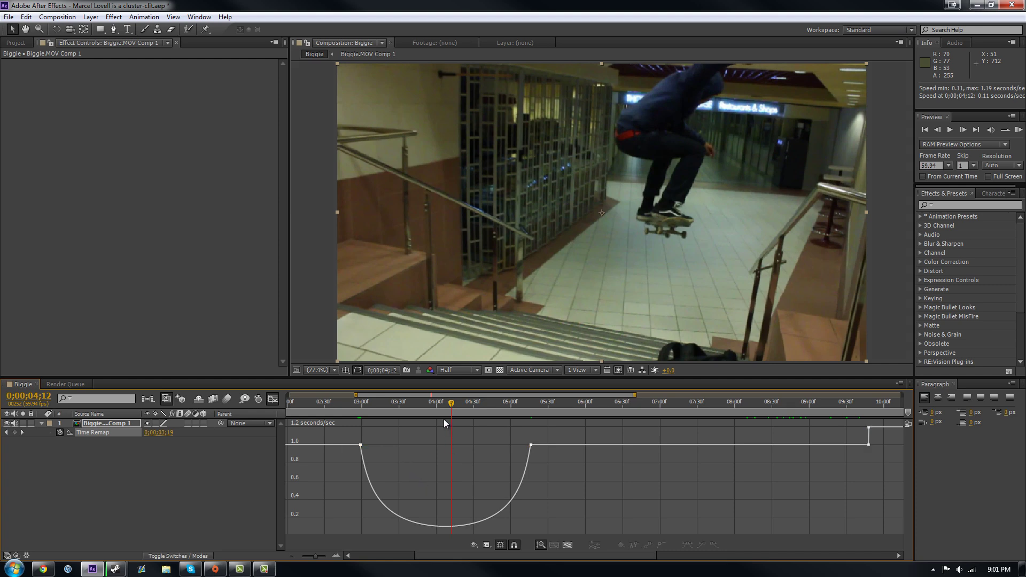
pyautogui.moveTo(451, 404); pyautogui.dragTo(599, 442)
# Play a RAM preview of the retimed clip, stop it, and return to layer bars
pyautogui.press('KP_0')
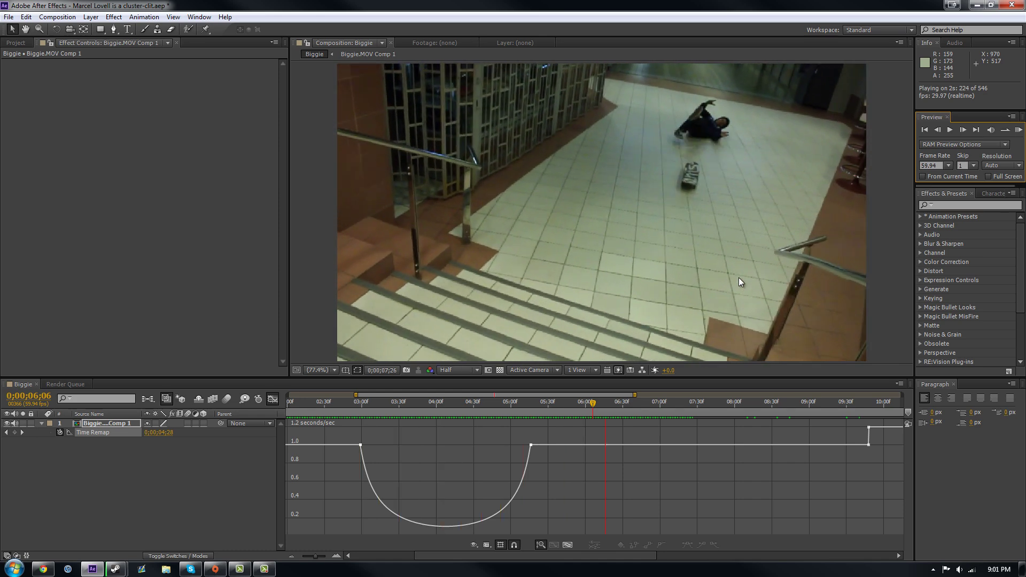
pyautogui.press('space')
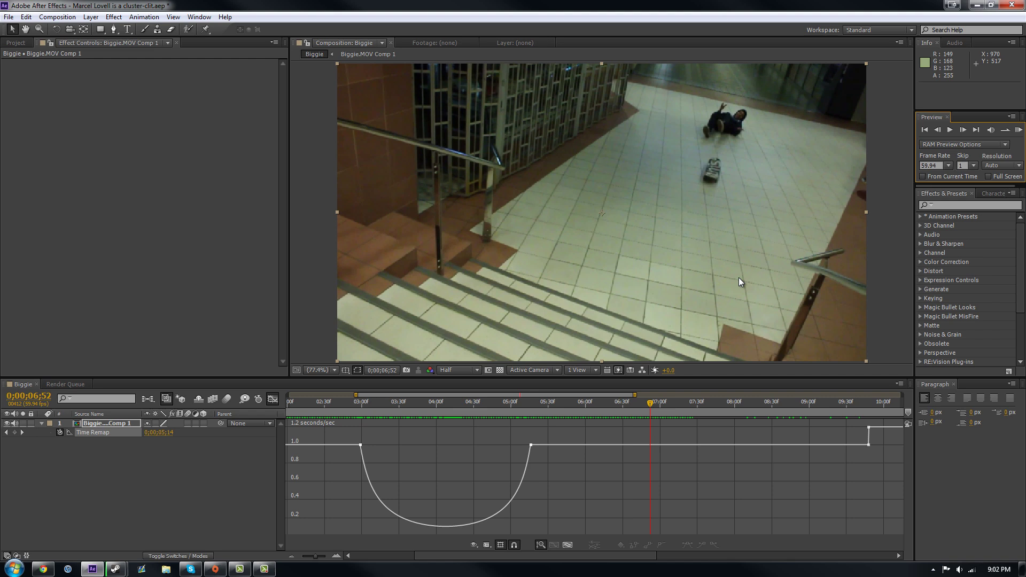
pyautogui.click(276, 400)
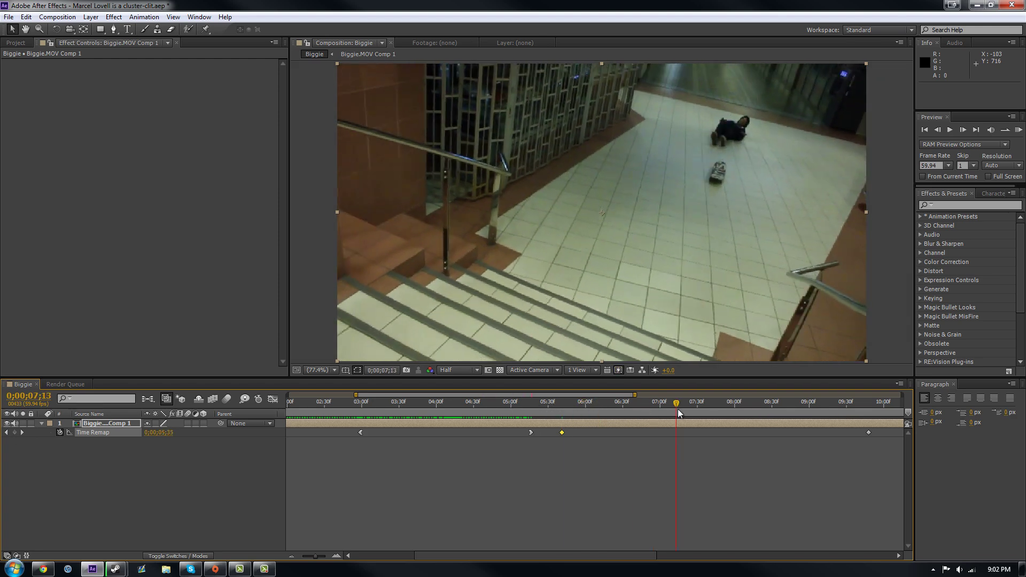
# Move the last Time Remap keyframe later and show the Time Remap speed curve
pyautogui.click(869, 433)
pyautogui.moveTo(677, 431); pyautogui.dragTo(751, 432)
pyautogui.hotkey('shift', 'F3')
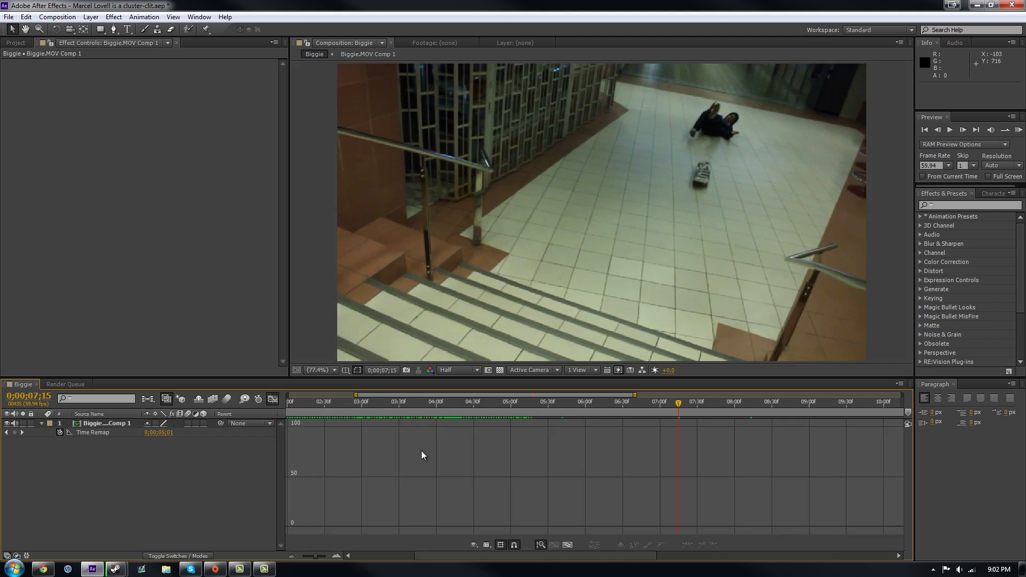
pyautogui.click(90, 433)
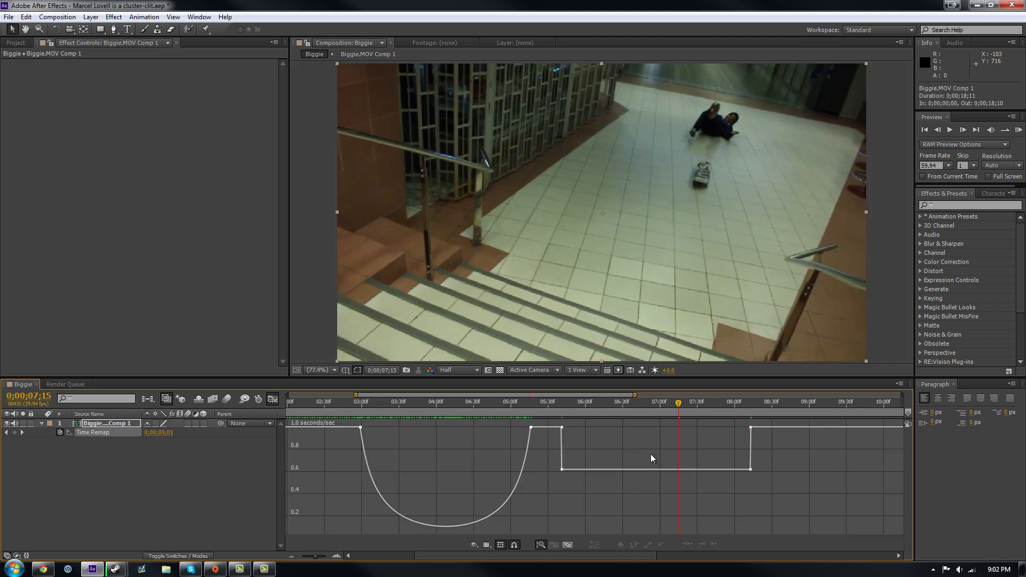
# Raise the second dip's keyframes to ease it, keeping Edit Speed Graph selected
pyautogui.click(562, 470)
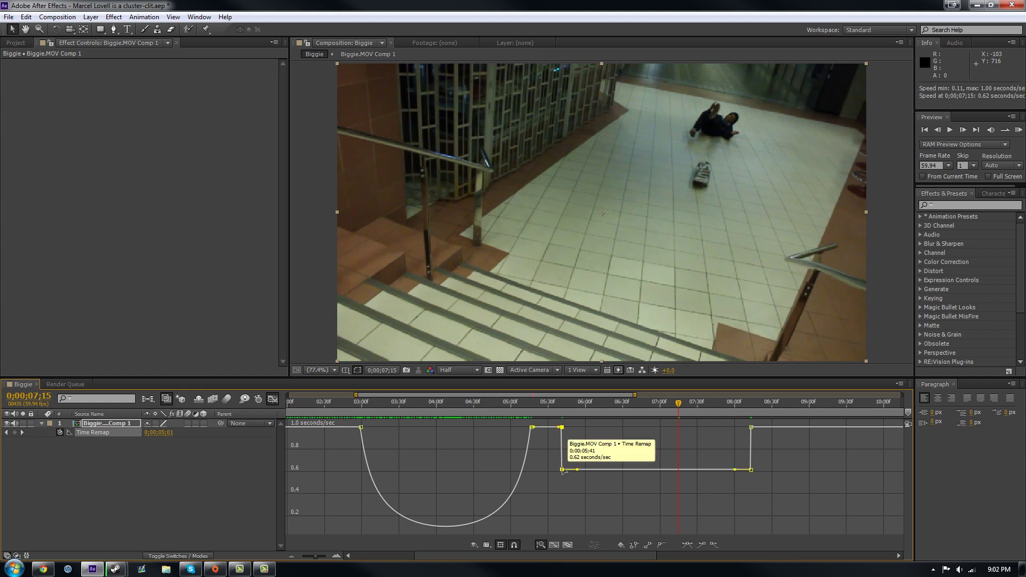
pyautogui.moveTo(562, 469); pyautogui.dragTo(562, 430)
pyautogui.moveTo(750, 470); pyautogui.dragTo(756, 427)
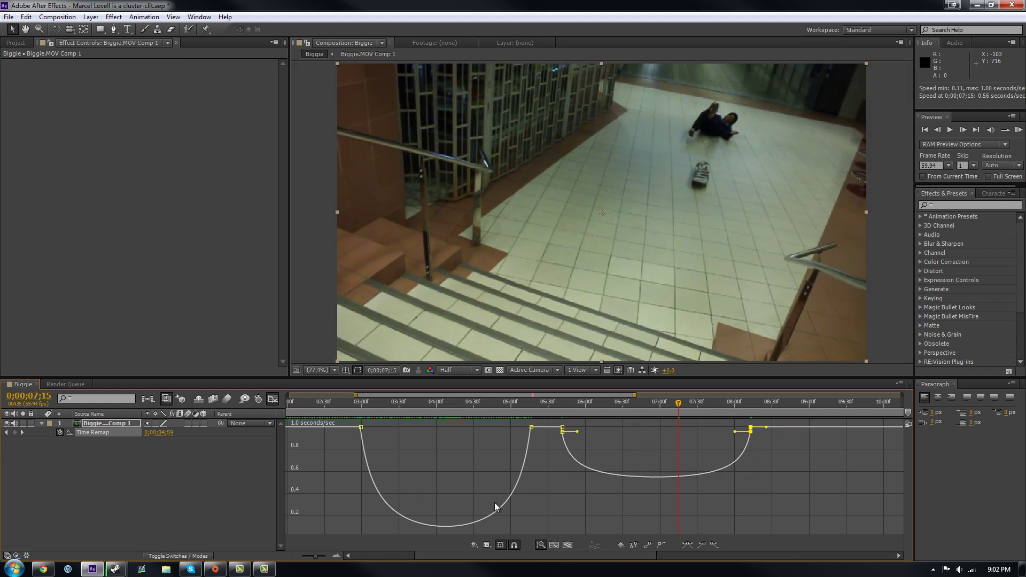
pyautogui.click(225, 454)
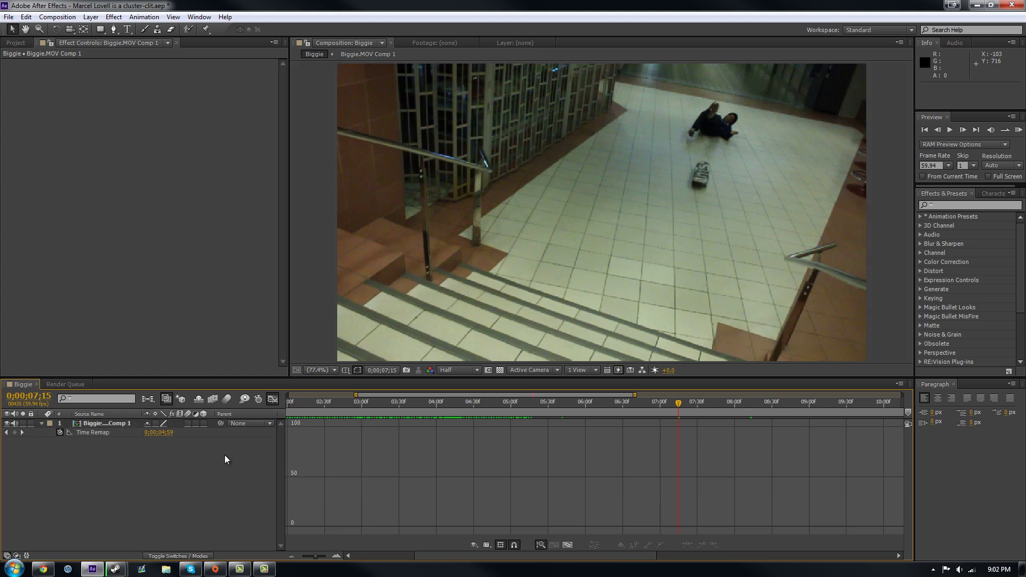
pyautogui.click(88, 432)
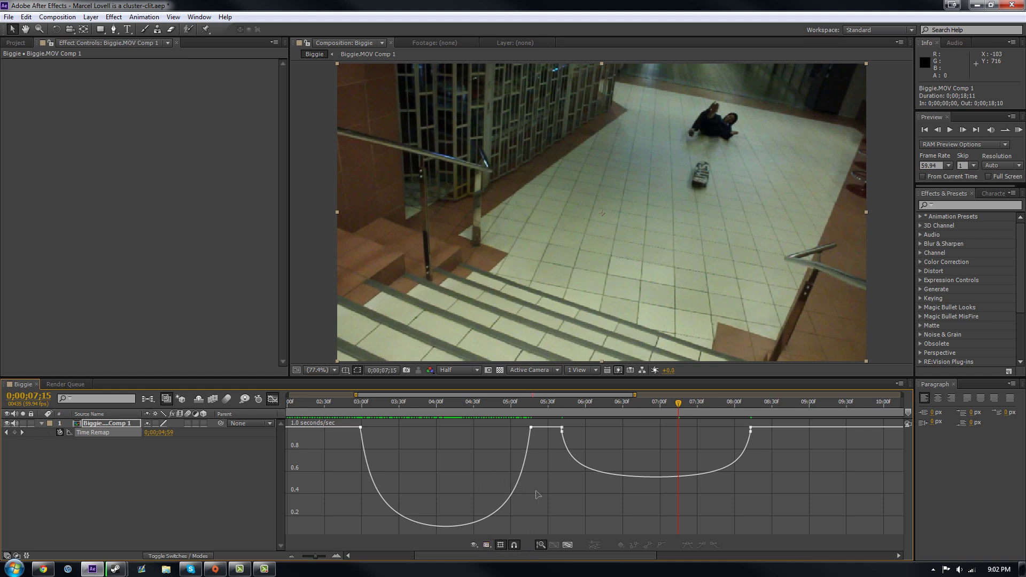
pyautogui.click(487, 543)
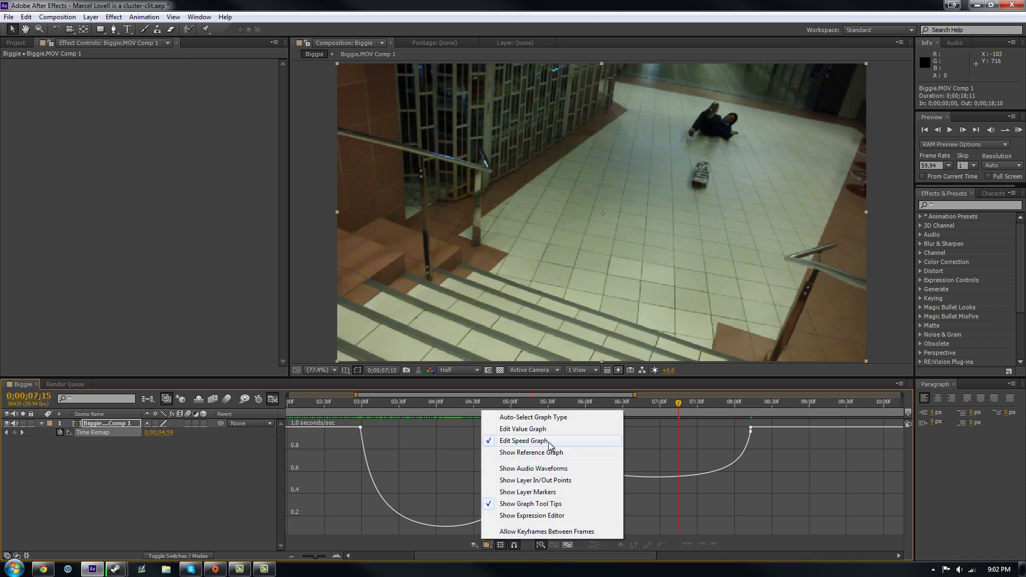
pyautogui.click(514, 441)
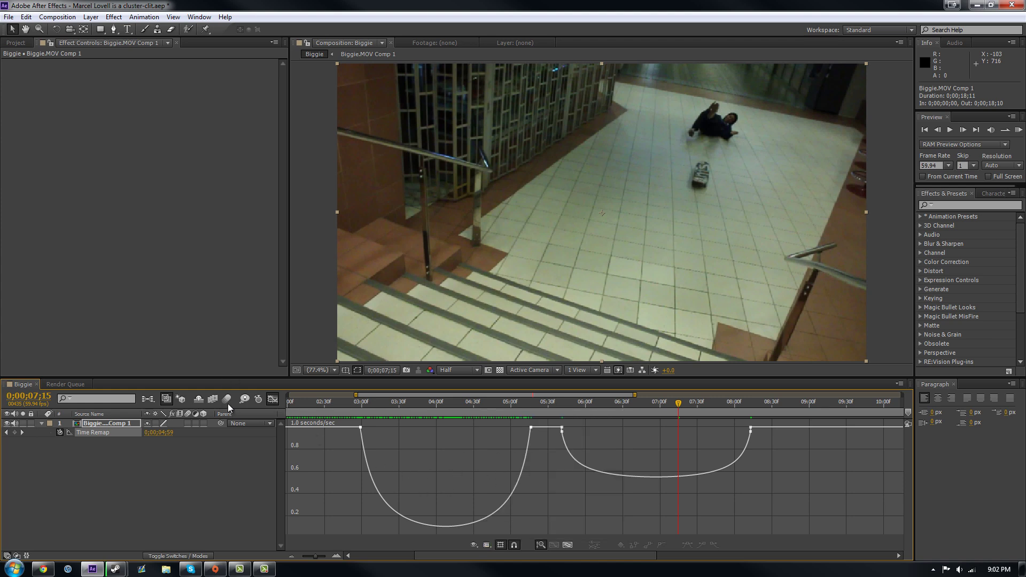
# Collapse the layer, switch on frame blending, and leave the Graph Editor for layer bars
pyautogui.click(121, 482)
pyautogui.click(41, 423)
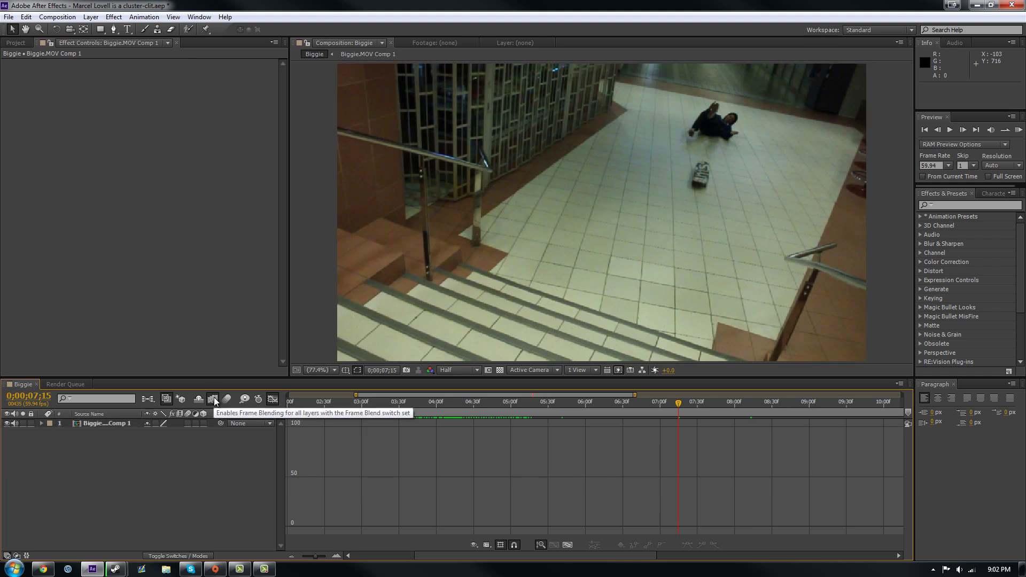
pyautogui.click(119, 426)
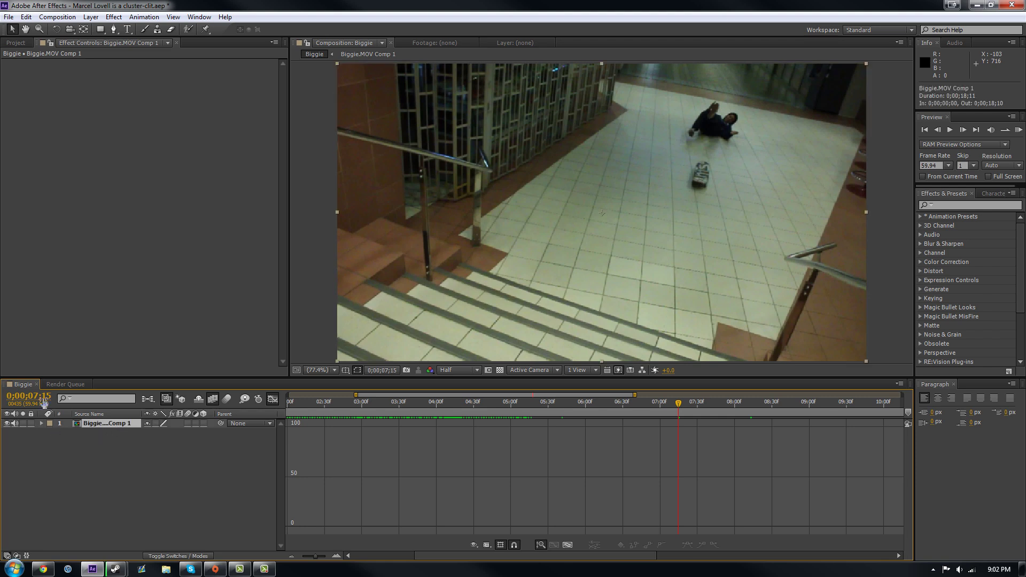
pyautogui.click(212, 302)
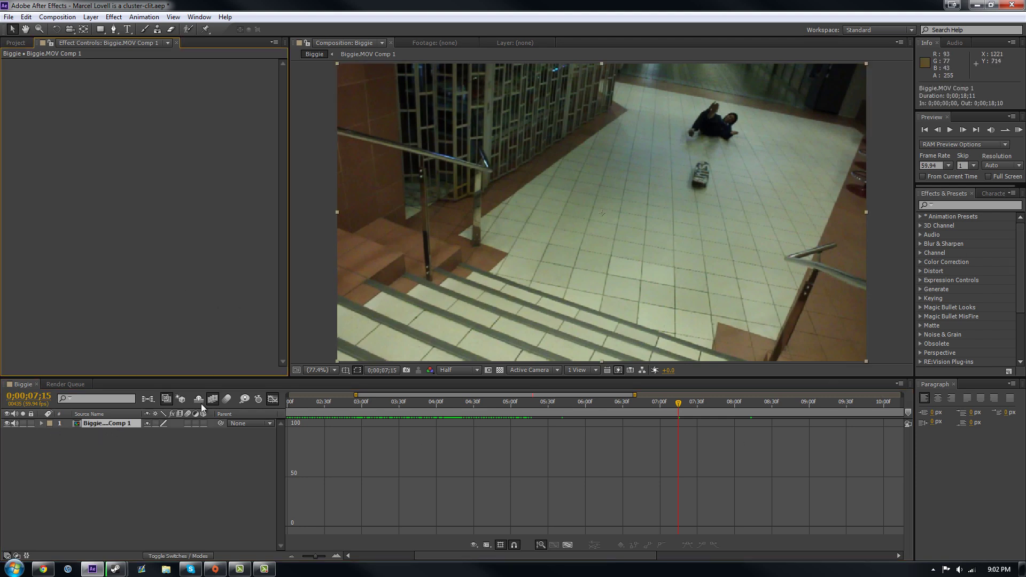
pyautogui.click(272, 398)
pyautogui.click(236, 463)
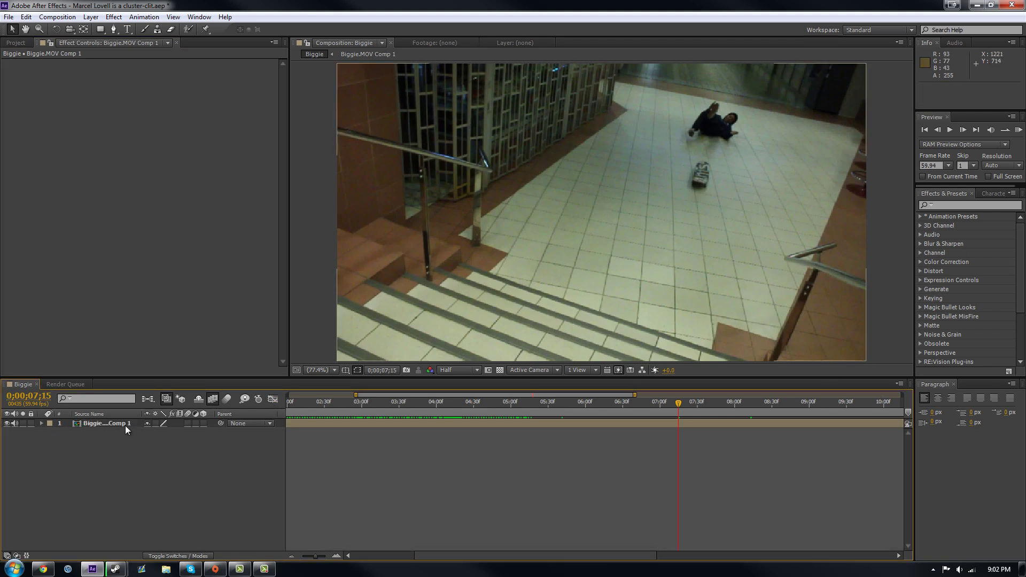
pyautogui.click(125, 425)
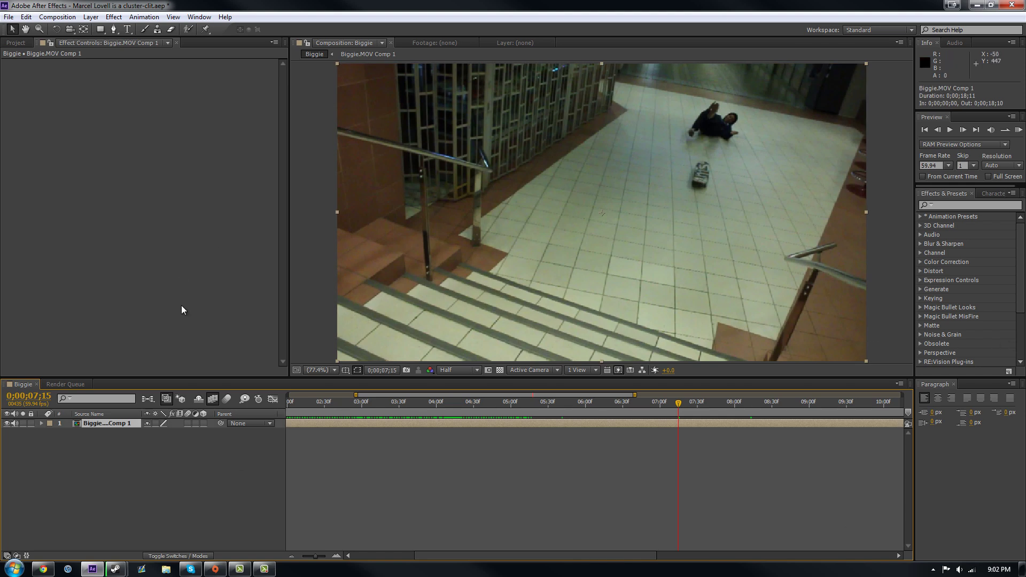